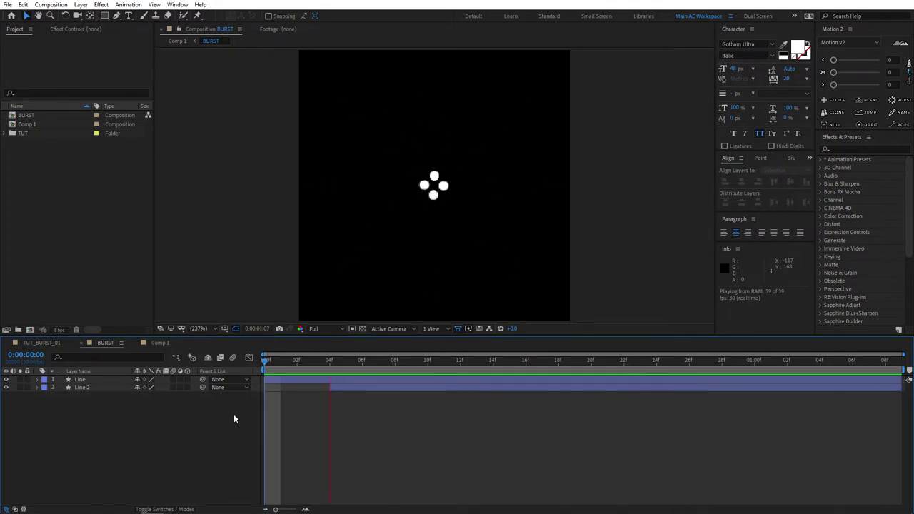
Step: Scrub the BURST animation to frame 19, rewind to 0f, and replay it
{"action": "left_click_drag", "start_coordinate": [267, 361], "coordinate": [576, 361]}
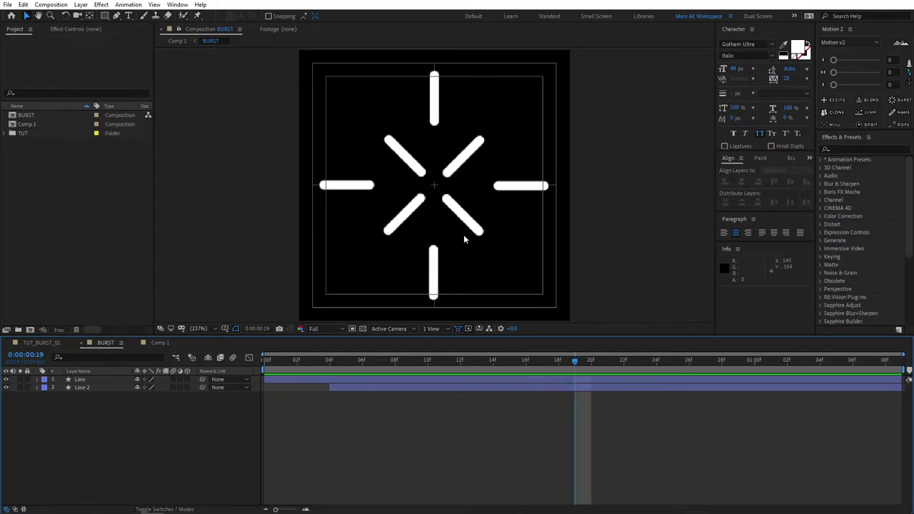
{"action": "left_click_drag", "start_coordinate": [298, 365], "coordinate": [266, 361]}
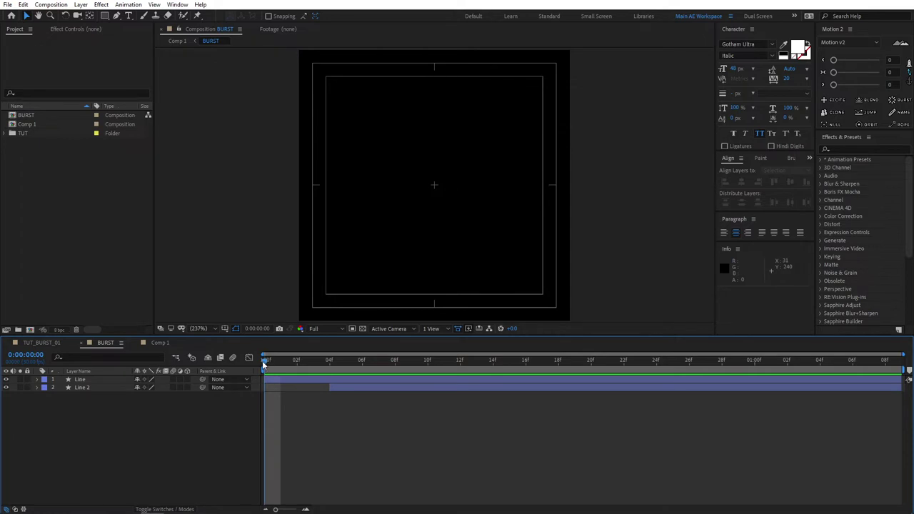
{"action": "key", "text": "space"}
{"action": "key", "text": "space"}
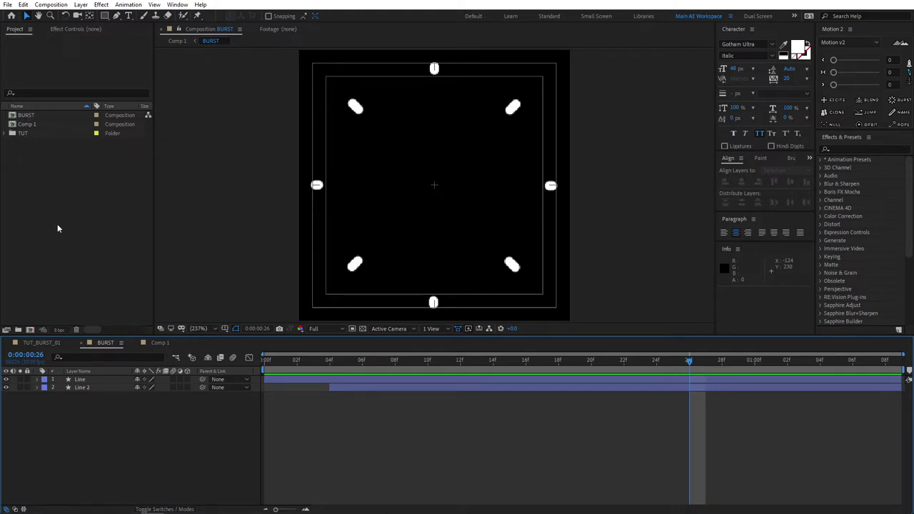
{"action": "left_click", "coordinate": [52, 187]}
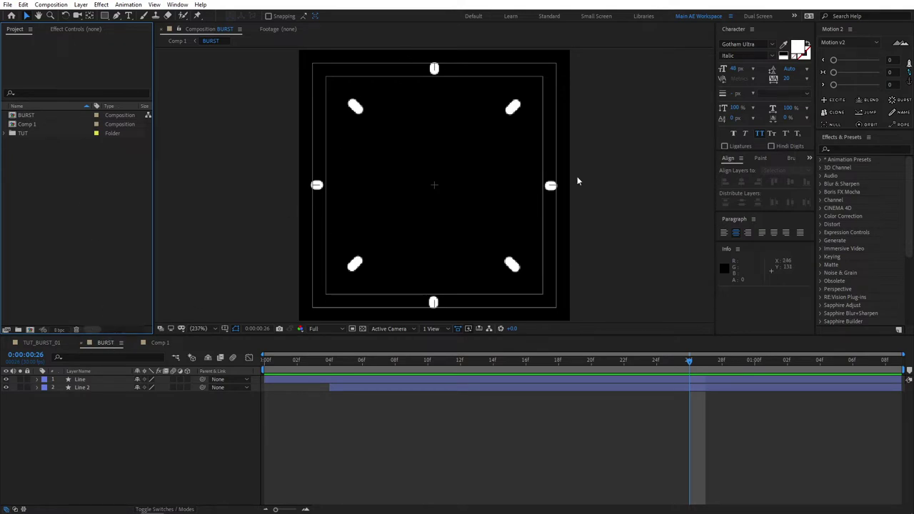
Step: Run Collect Files on the BURST comp with the For Selected Comps option
{"action": "left_click", "coordinate": [25, 117]}
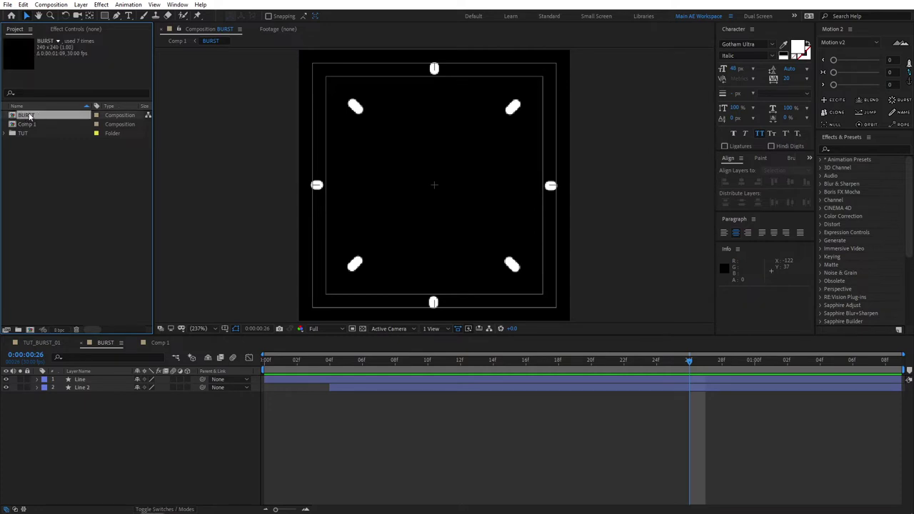
{"action": "left_click", "coordinate": [7, 4]}
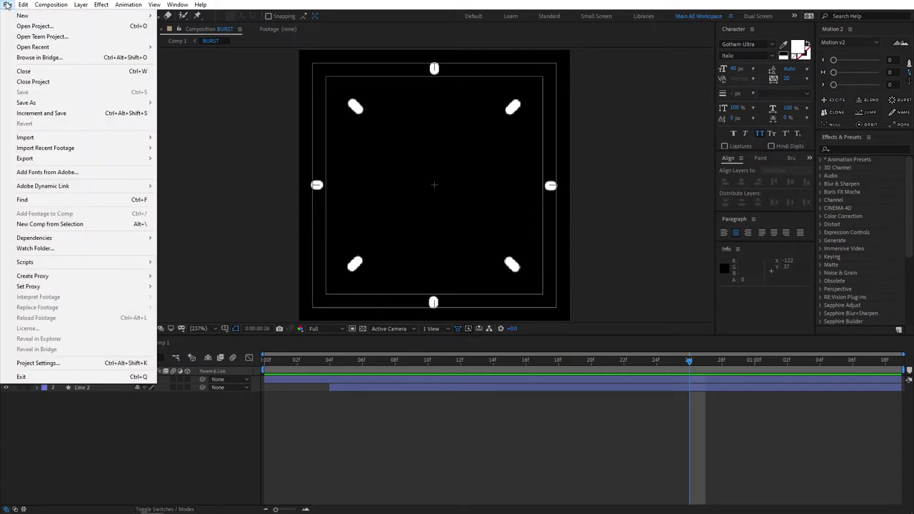
{"action": "mouse_move", "coordinate": [23, 4]}
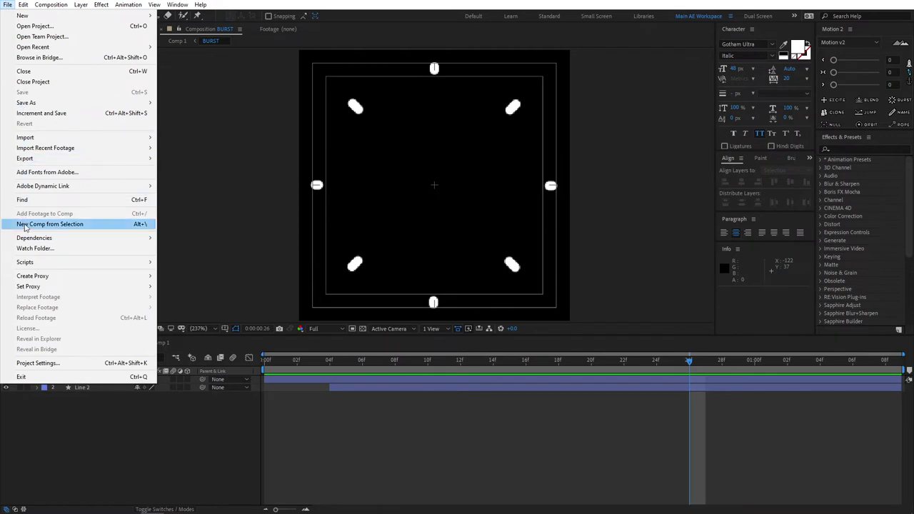
{"action": "mouse_move", "coordinate": [130, 237]}
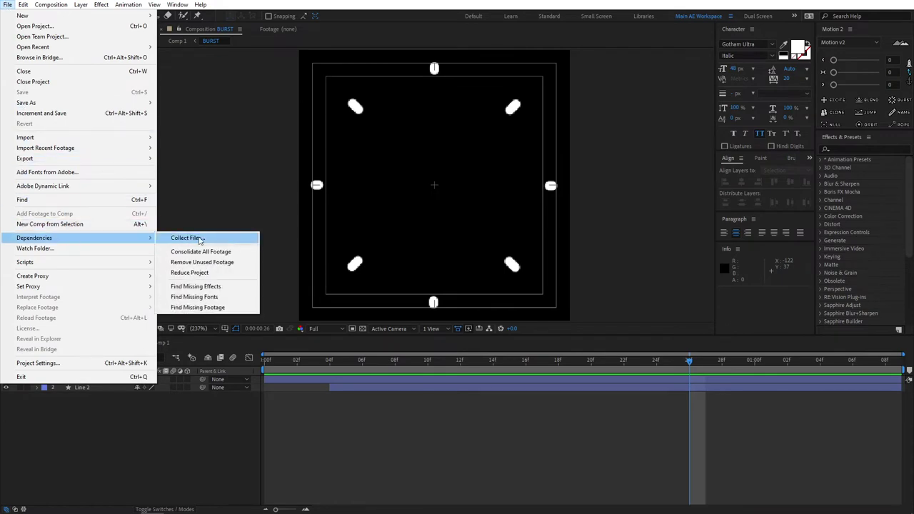
{"action": "left_click", "coordinate": [210, 238]}
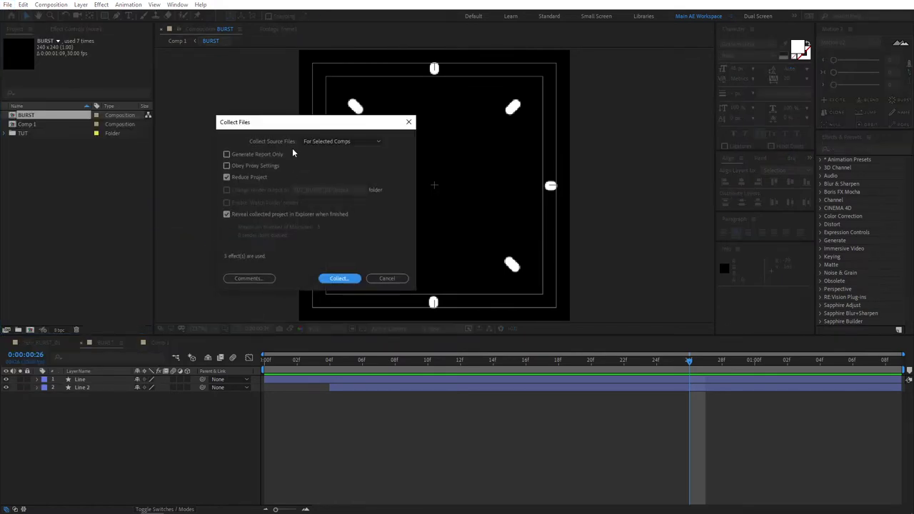
{"action": "left_click", "coordinate": [319, 142]}
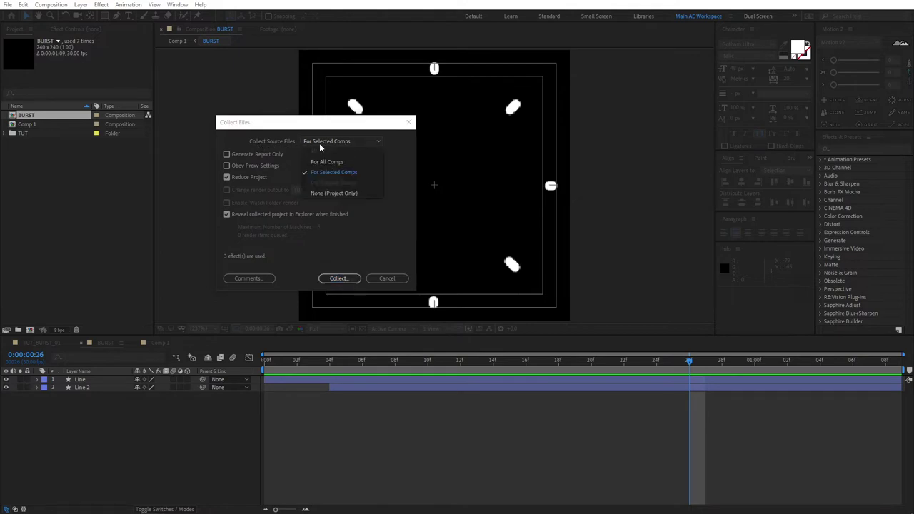
{"action": "left_click", "coordinate": [349, 175]}
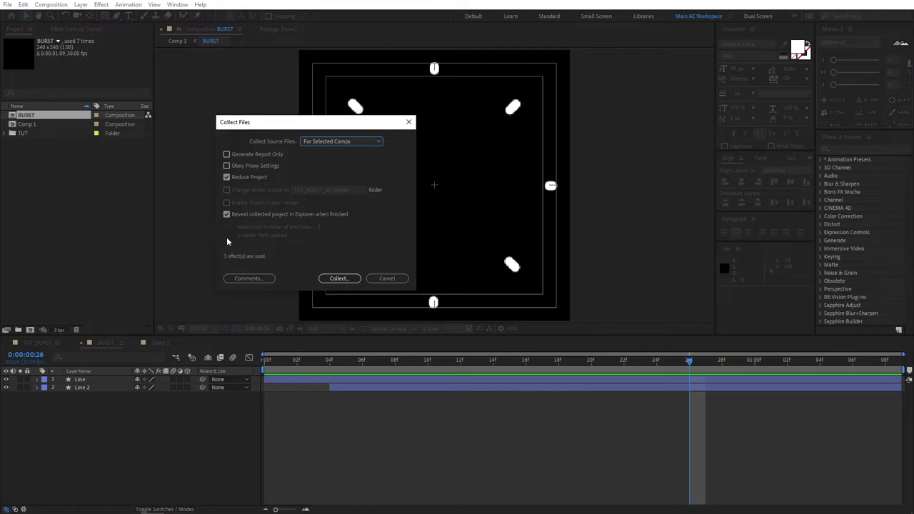
{"action": "left_click", "coordinate": [349, 280]}
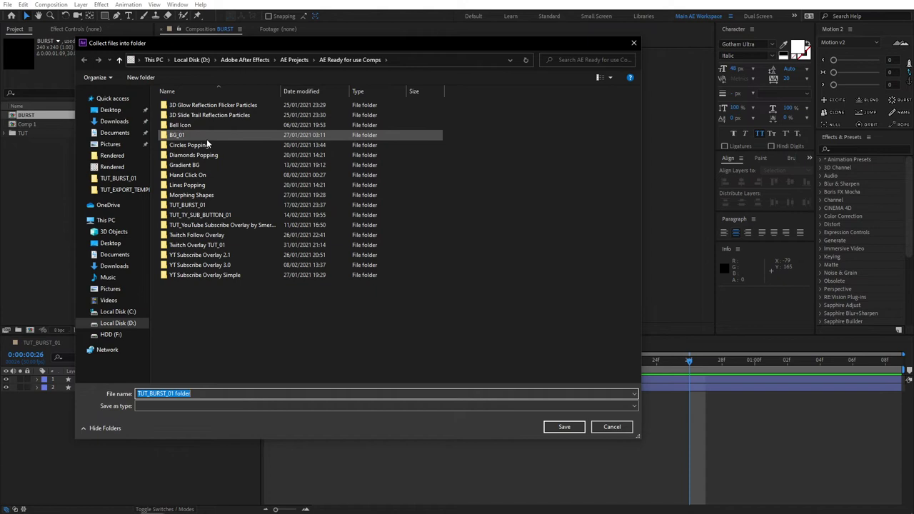
Step: Name the collection folder BURSTS and save it in AE Ready for use Comps
{"action": "left_click_drag", "start_coordinate": [191, 394], "coordinate": [135, 394]}
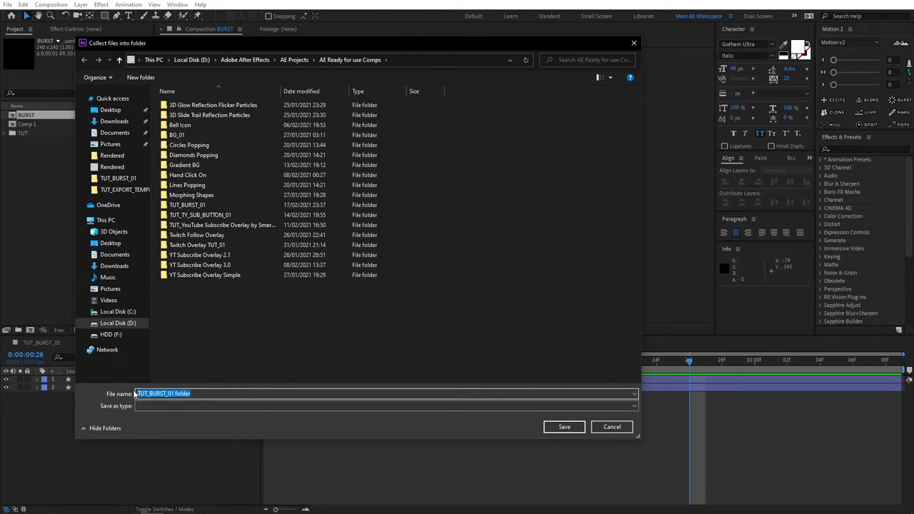
{"action": "type", "text": "BURSTS"}
{"action": "left_click", "coordinate": [564, 427]}
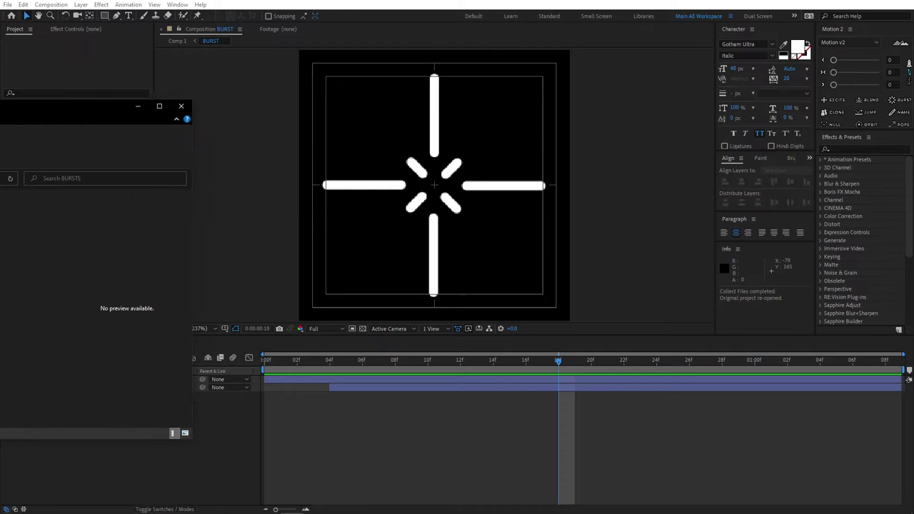
Step: Delete the TUT_BURST_01Report file from the BURSTS folder
{"action": "left_click_drag", "start_coordinate": [312, 87], "coordinate": [353, 51]}
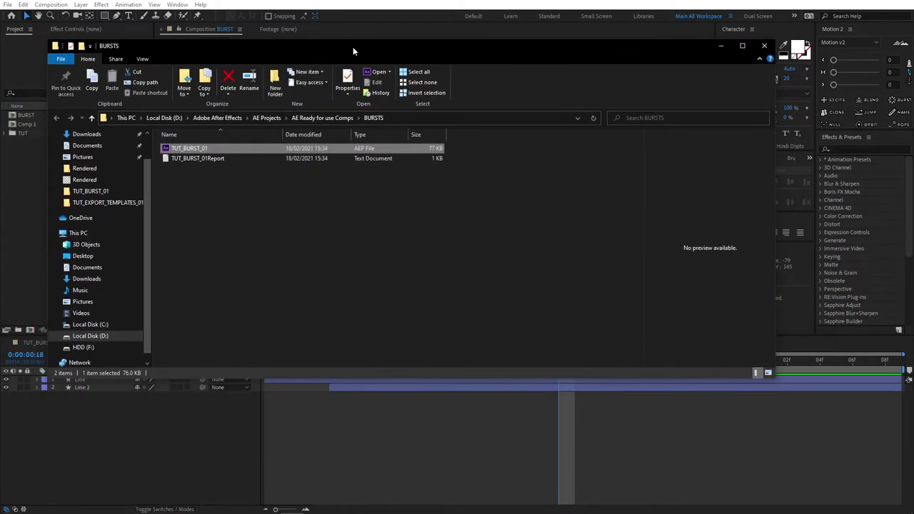
{"action": "left_click", "coordinate": [214, 168]}
{"action": "left_click", "coordinate": [182, 150]}
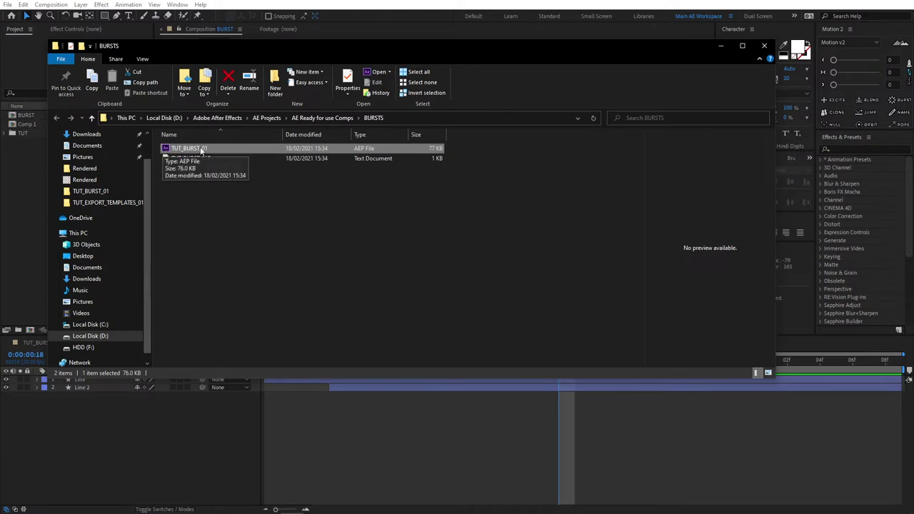
{"action": "left_click", "coordinate": [203, 159]}
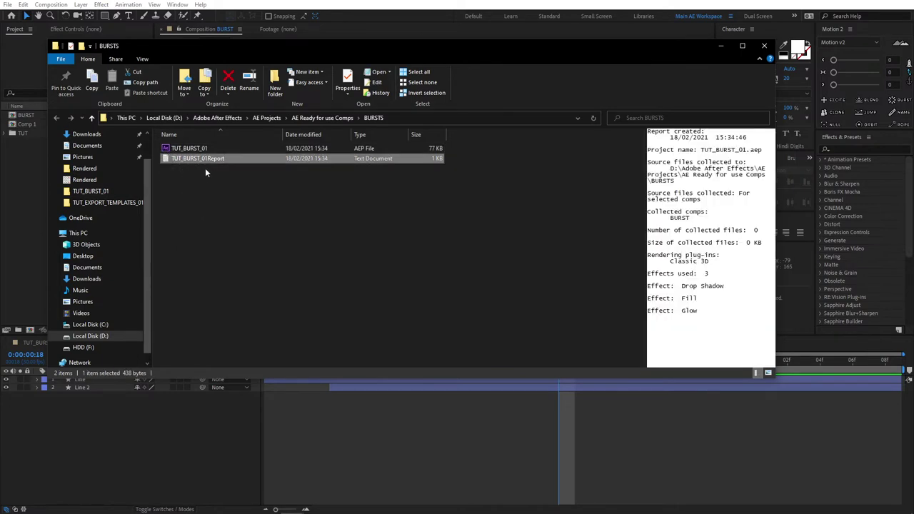
{"action": "key", "text": "Delete"}
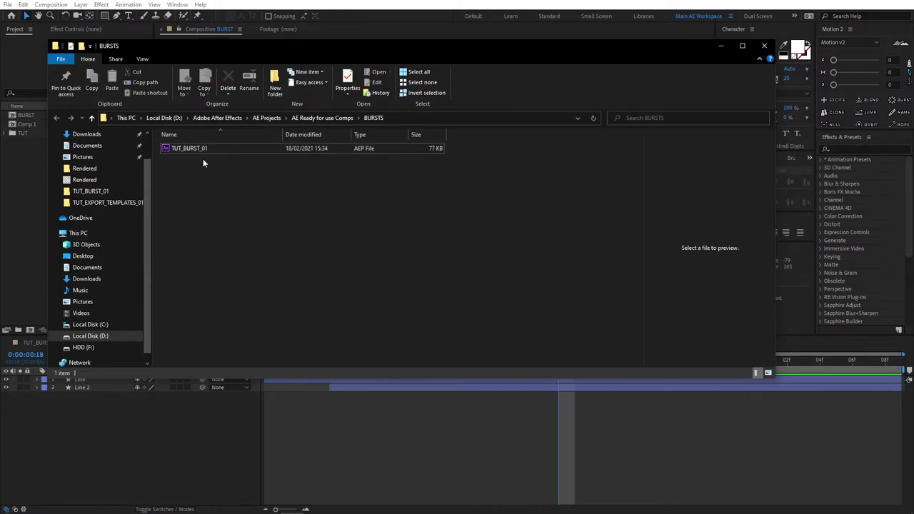
Step: Reopen the BURSTS folder to confirm only TUT_BURST_01 remains
{"action": "left_click", "coordinate": [322, 119]}
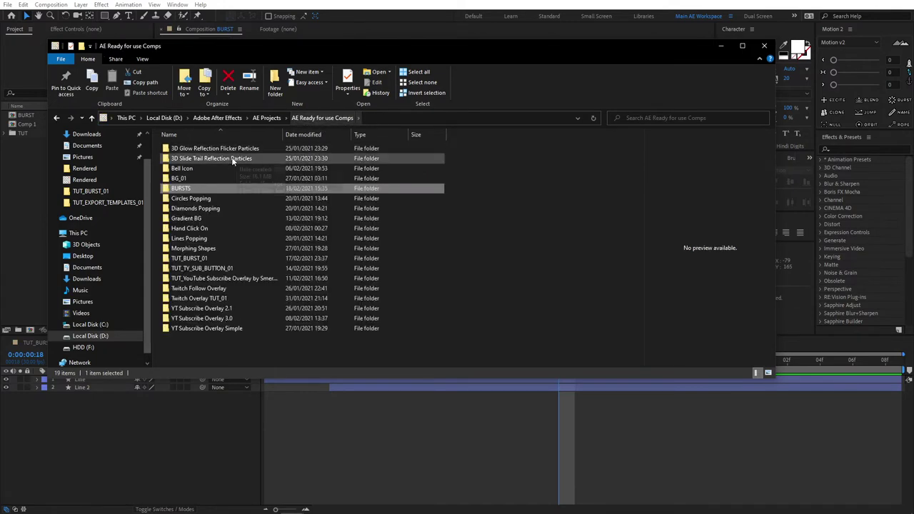
{"action": "double_click", "coordinate": [194, 189]}
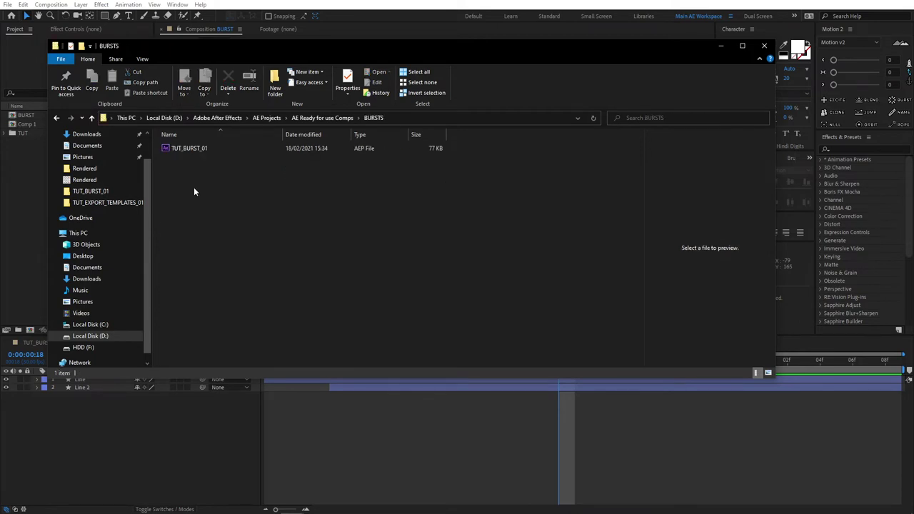
{"action": "left_click", "coordinate": [183, 149]}
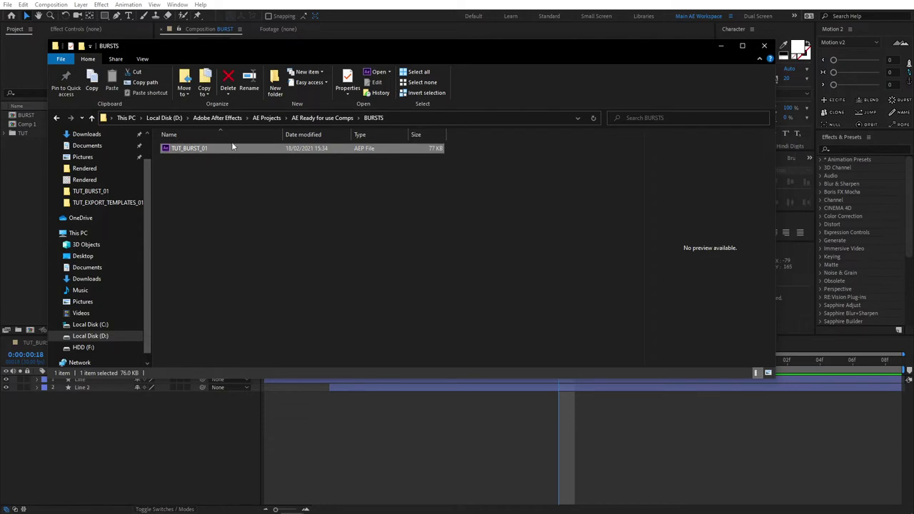
{"action": "left_click", "coordinate": [228, 190]}
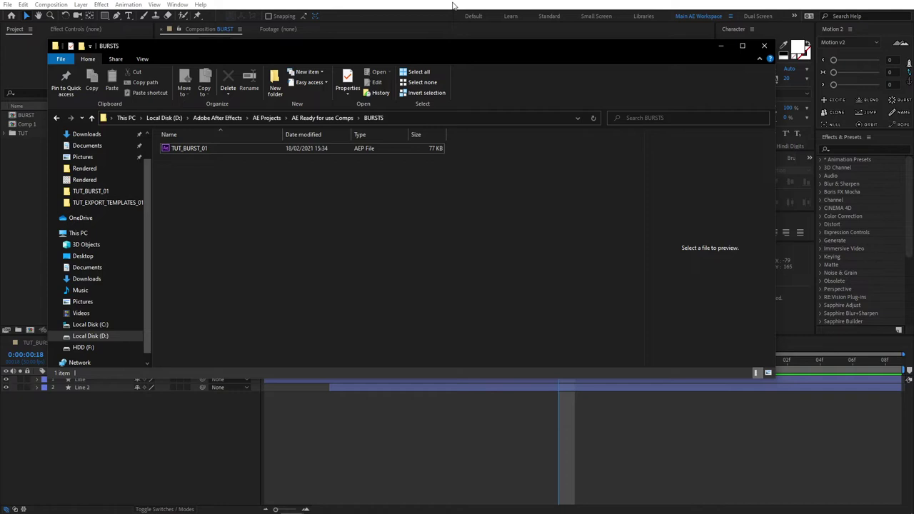
Step: Start a new project with a new composition, viewed at 50% magnification
{"action": "left_click", "coordinate": [719, 45]}
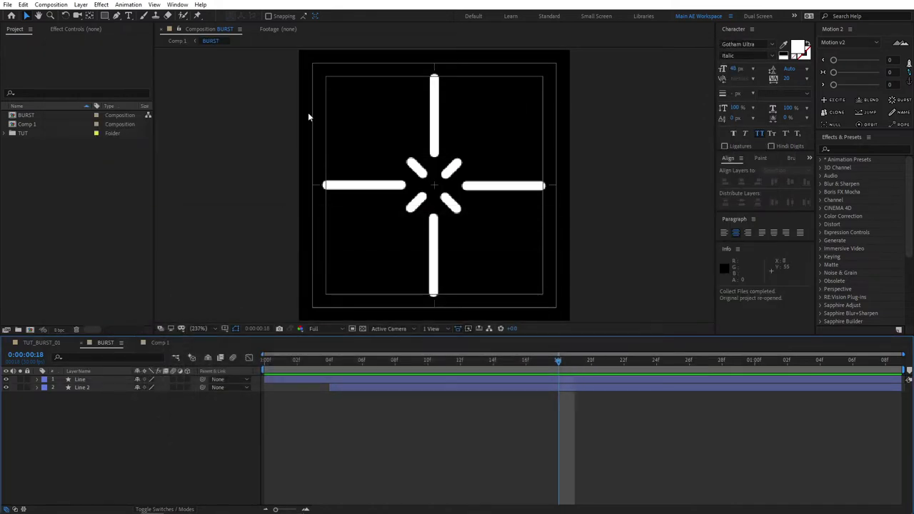
{"action": "left_click", "coordinate": [9, 6]}
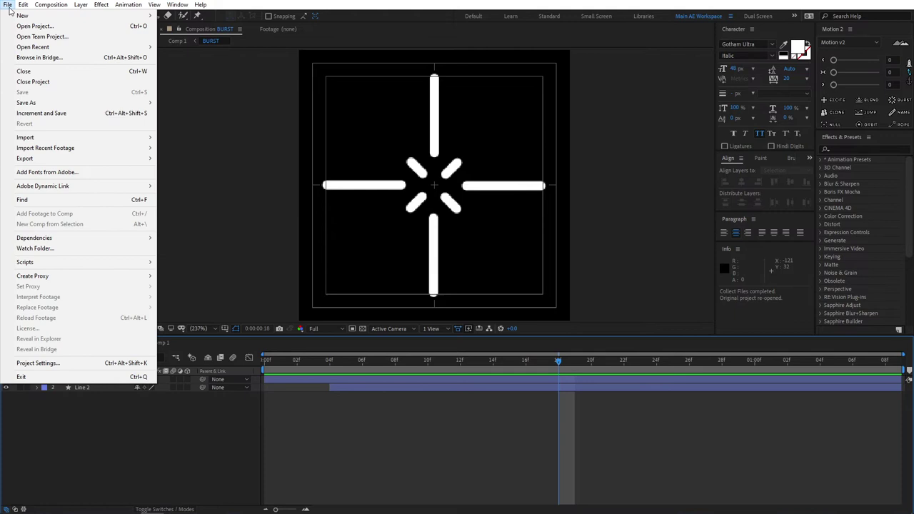
{"action": "mouse_move", "coordinate": [41, 16]}
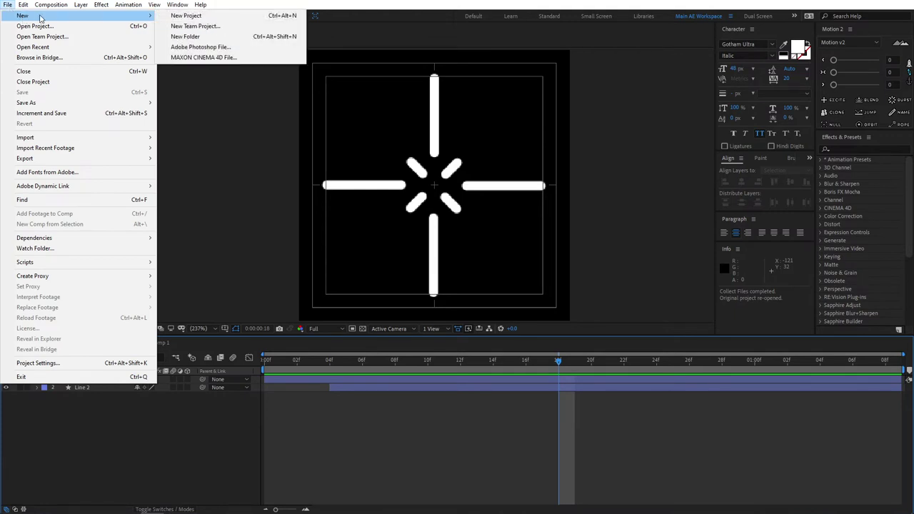
{"action": "left_click", "coordinate": [184, 16]}
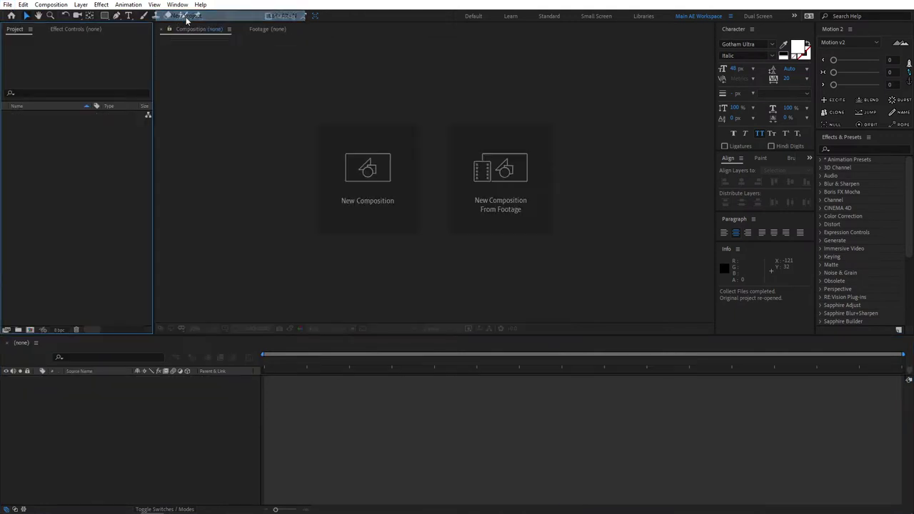
{"action": "left_click", "coordinate": [373, 174]}
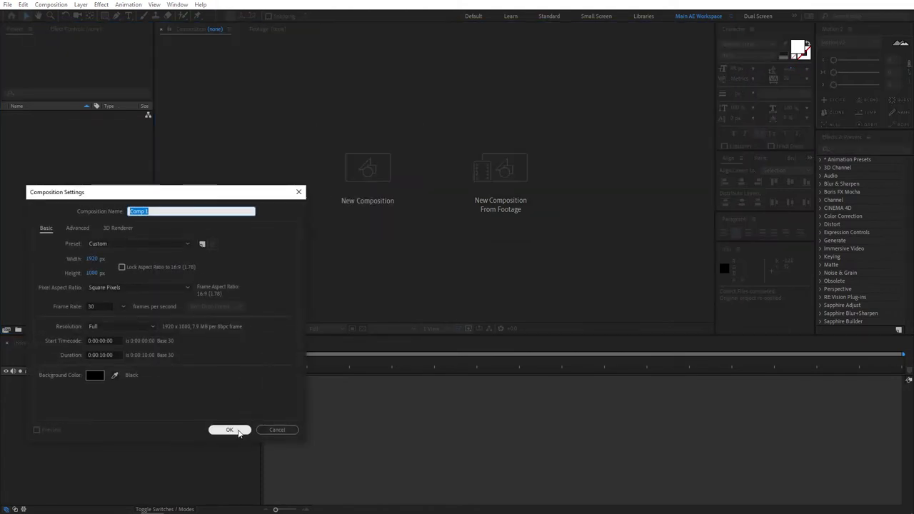
{"action": "left_click", "coordinate": [229, 429]}
{"action": "left_click", "coordinate": [197, 328]}
{"action": "left_click", "coordinate": [196, 354]}
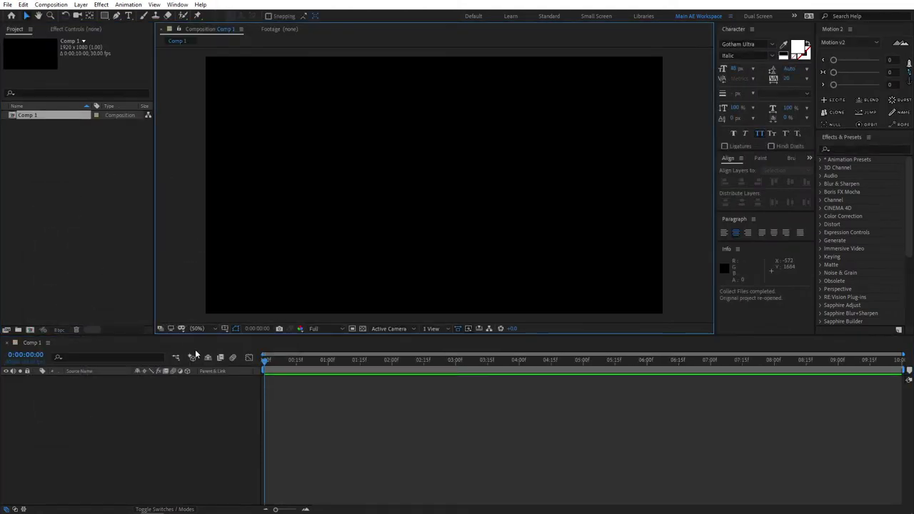
Step: Add a WELCOME text layer at 130 px, centred horizontally and vertically
{"action": "key", "text": "ctrl+t"}
{"action": "left_click", "coordinate": [334, 214]}
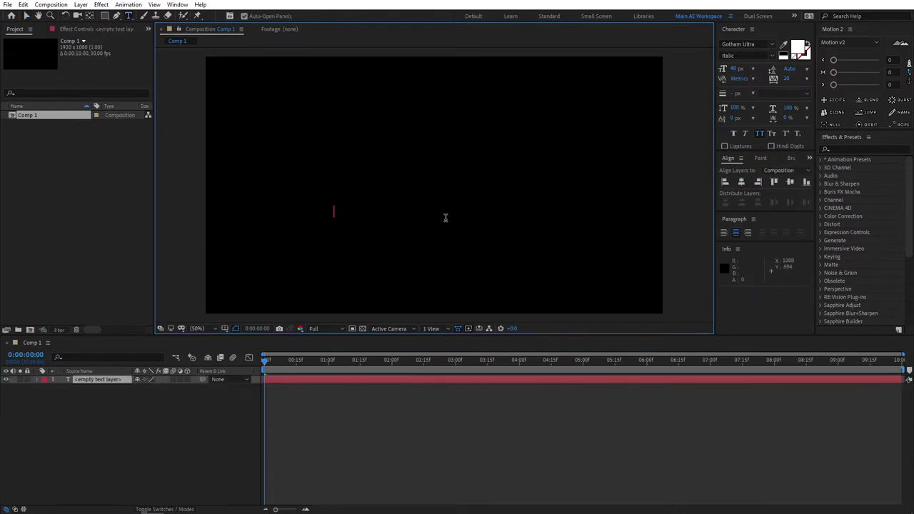
{"action": "type", "text": "WELCOME"}
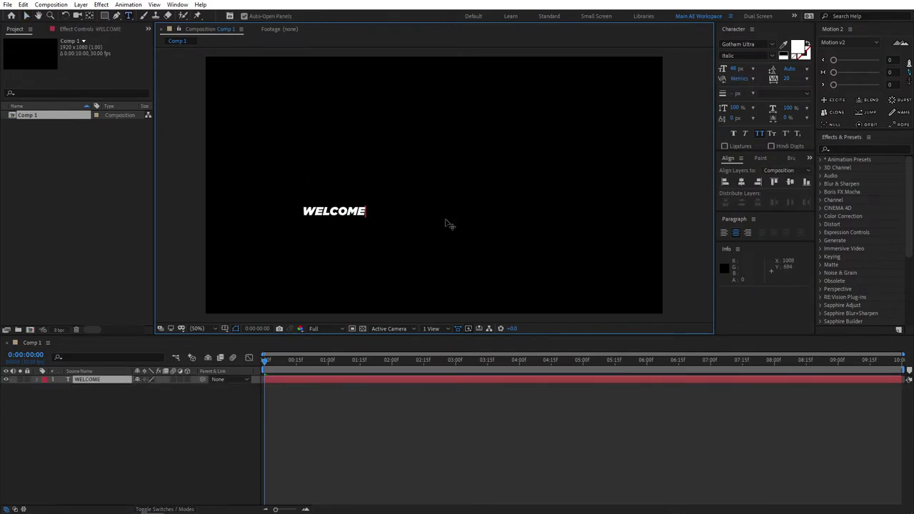
{"action": "key", "text": "KP_Enter"}
{"action": "left_click_drag", "start_coordinate": [736, 69], "coordinate": [767, 68]}
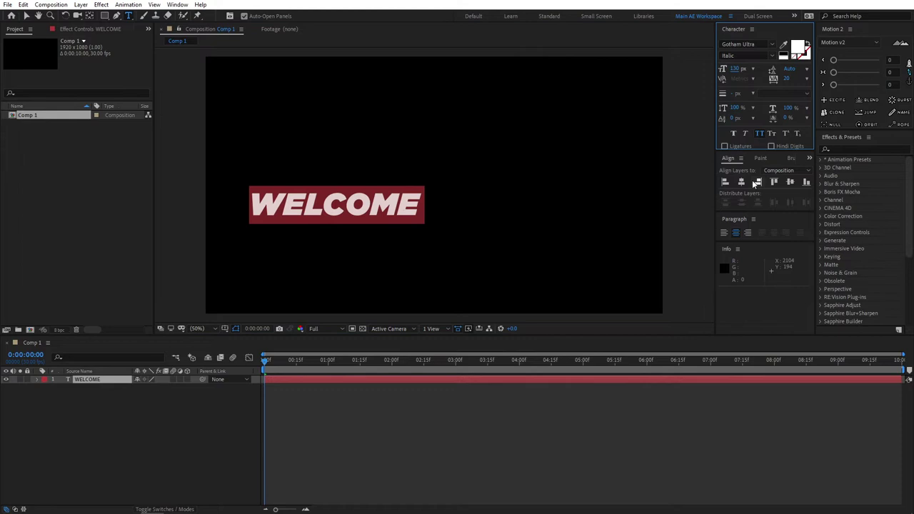
{"action": "left_click", "coordinate": [741, 181]}
{"action": "left_click", "coordinate": [789, 181]}
{"action": "left_click", "coordinate": [213, 426]}
Step: Create a solid named BG and place it below WELCOME
{"action": "key", "text": "ctrl+y"}
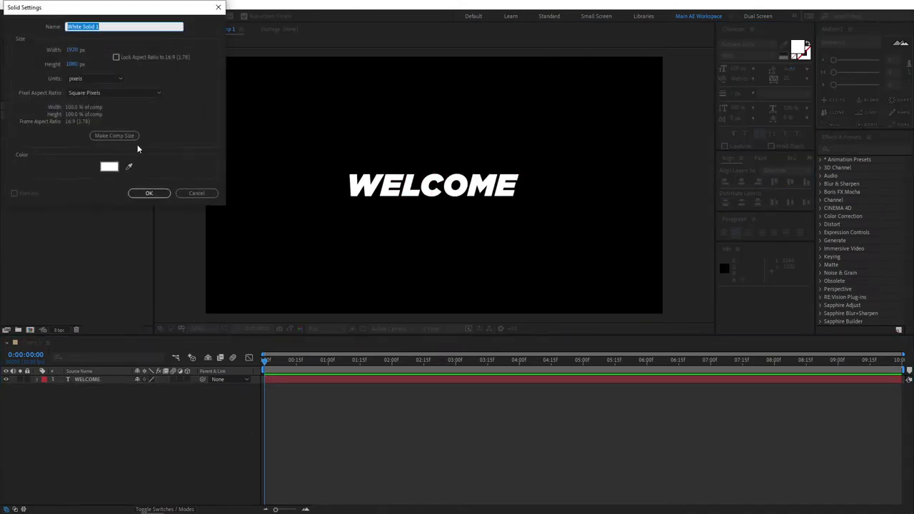
{"action": "type", "text": "BG"}
{"action": "left_click", "coordinate": [149, 193]}
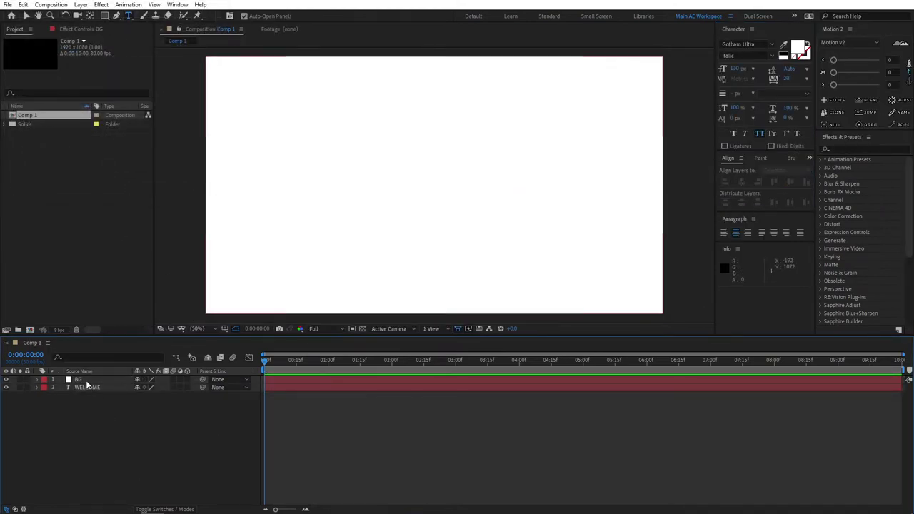
{"action": "left_click_drag", "start_coordinate": [81, 382], "coordinate": [82, 419]}
{"action": "left_click", "coordinate": [81, 419]}
{"action": "left_click", "coordinate": [86, 386]}
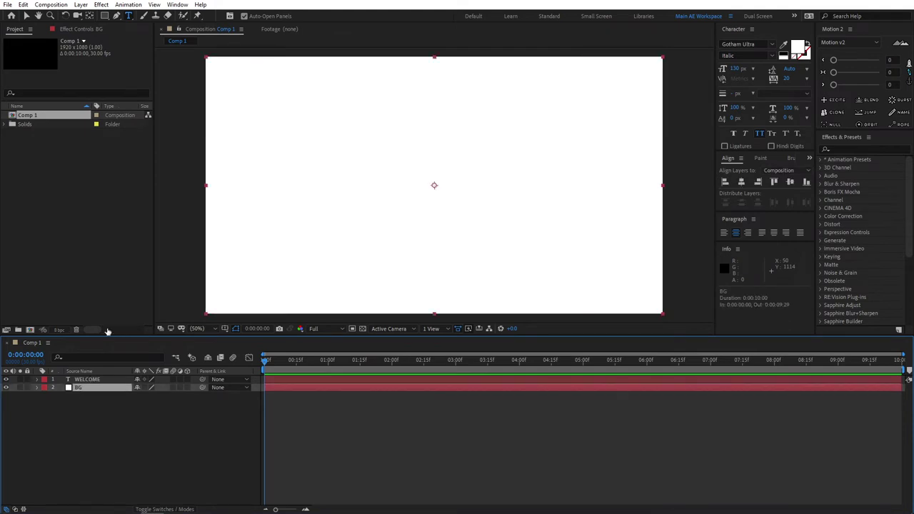
Step: Apply the Fill effect to the BG solid to colour it dark grey
{"action": "key", "text": "ctrl+space"}
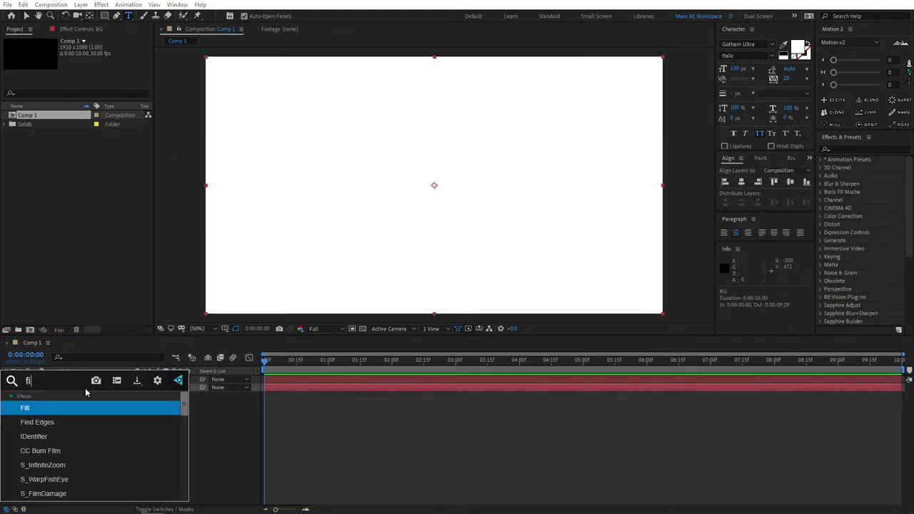
{"action": "type", "text": "ll"}
{"action": "key", "text": "Return"}
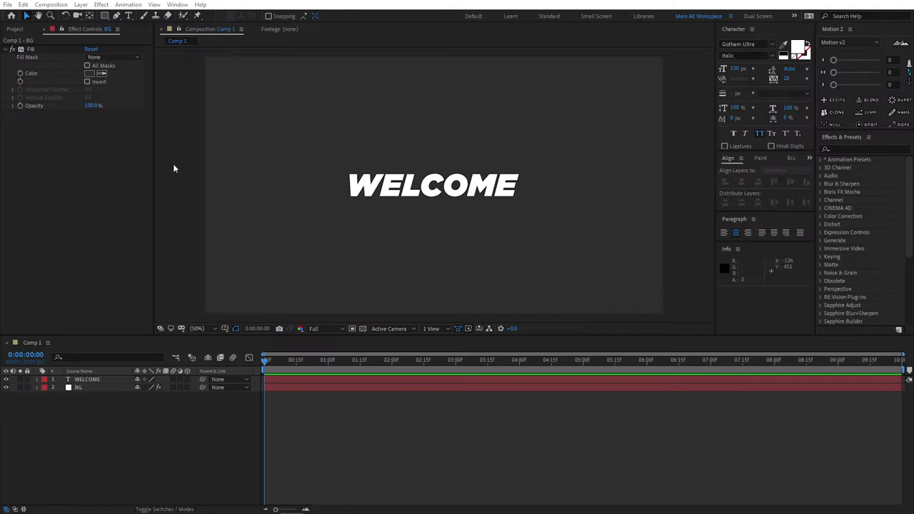
{"action": "left_click", "coordinate": [29, 50]}
{"action": "left_click", "coordinate": [13, 29]}
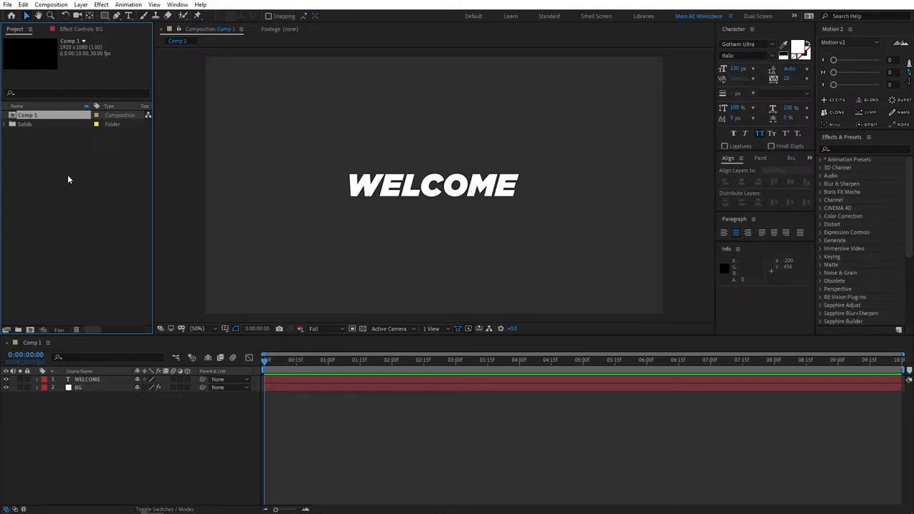
{"action": "left_click", "coordinate": [88, 286]}
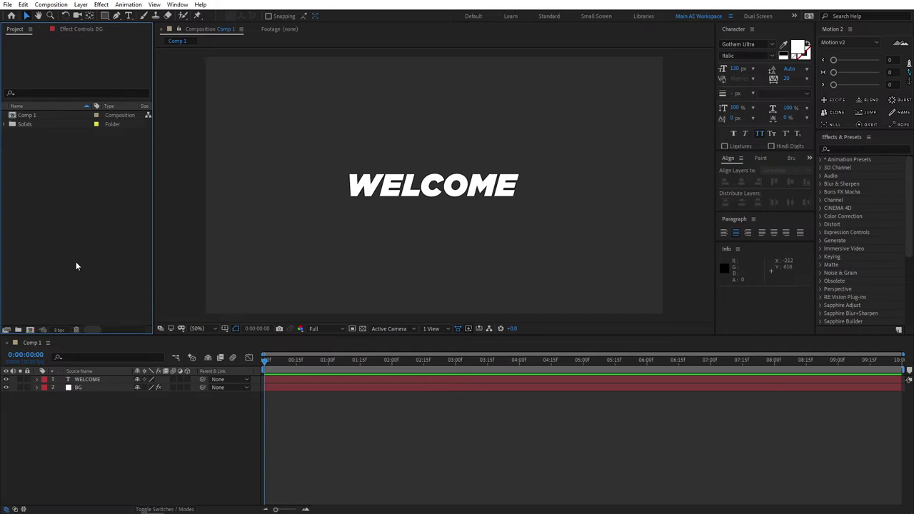
Step: Import TUT_BURST_01.aep from AE Ready for use Comps > BURSTS
{"action": "right_click", "coordinate": [65, 206]}
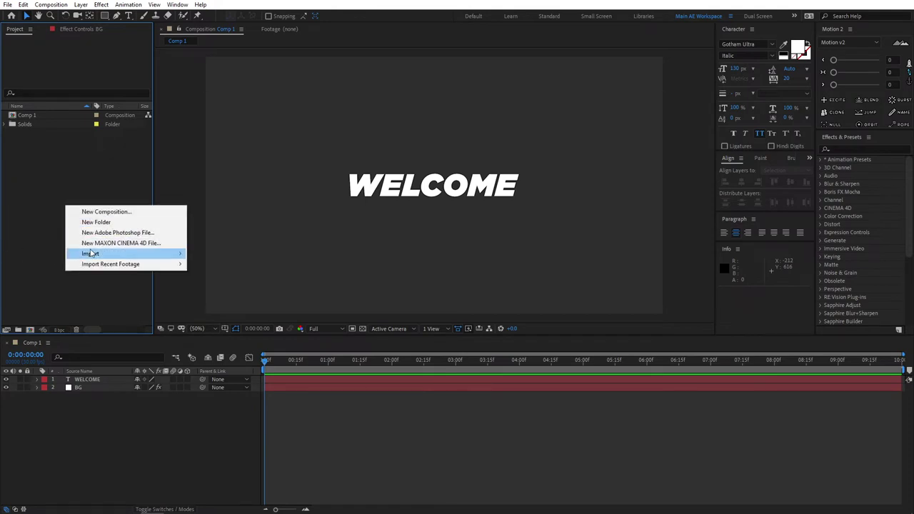
{"action": "mouse_move", "coordinate": [89, 253]}
{"action": "left_click", "coordinate": [206, 254]}
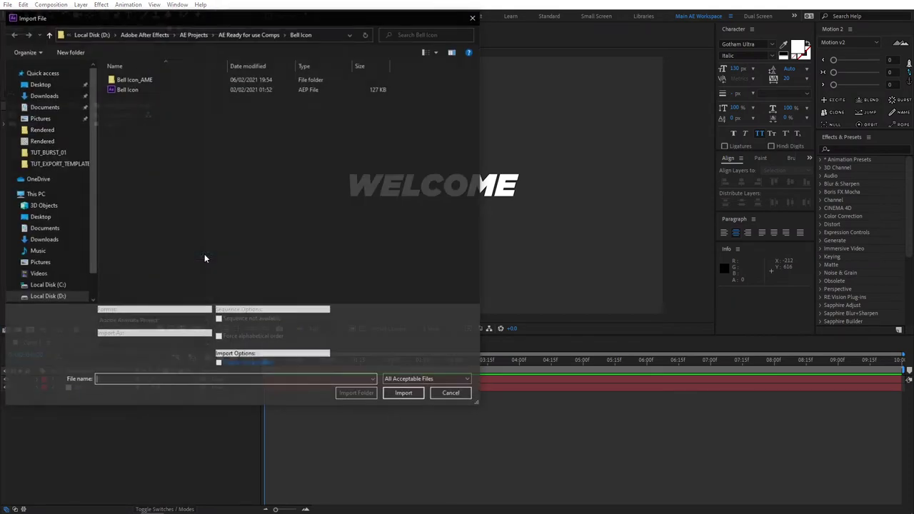
{"action": "left_click", "coordinate": [252, 34]}
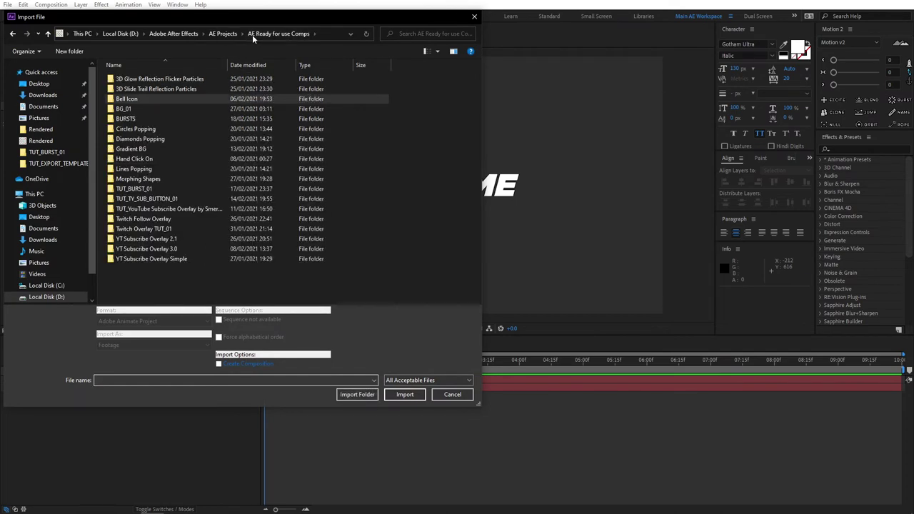
{"action": "double_click", "coordinate": [121, 119]}
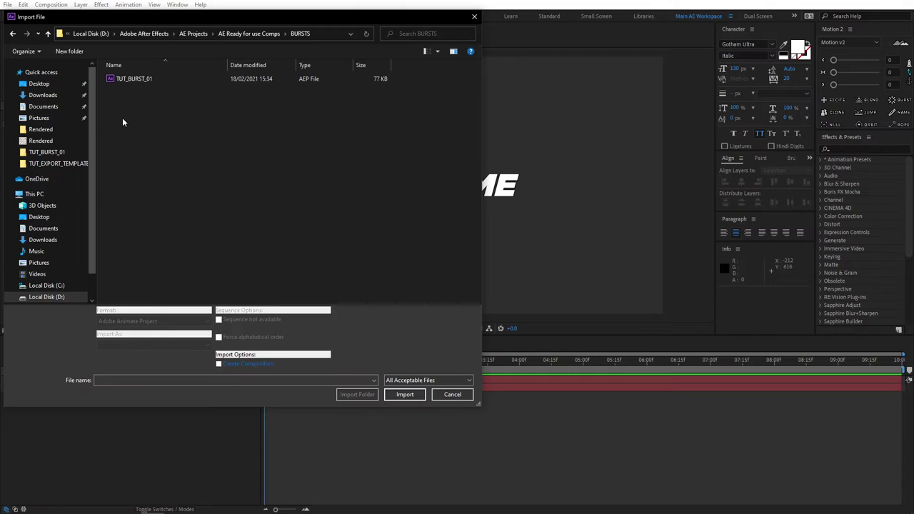
{"action": "left_click", "coordinate": [129, 79]}
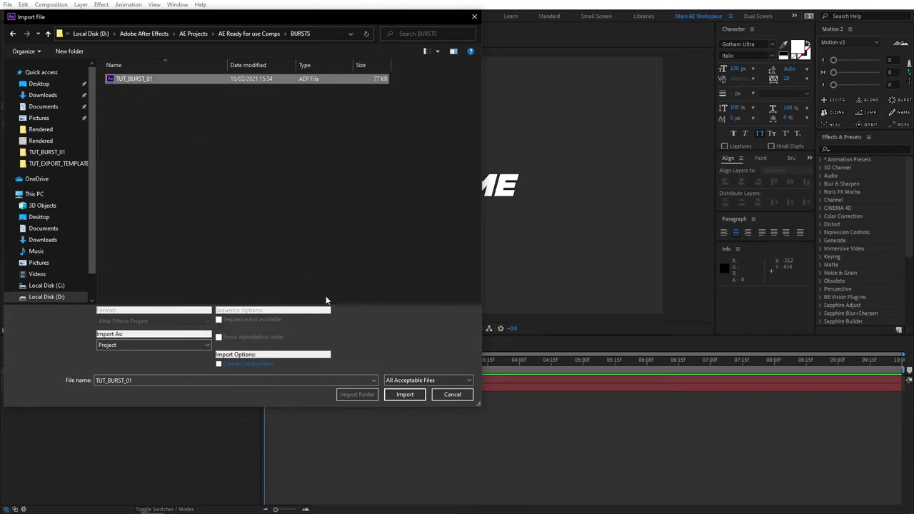
{"action": "double_click", "coordinate": [135, 80]}
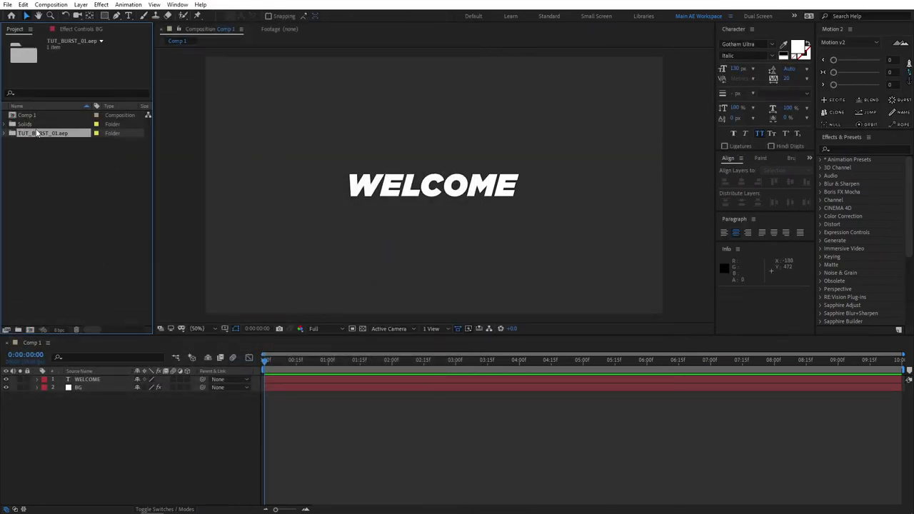
Step: Drag the BURST comp from TUT_BURST_01.aep into Comp 1 as the top layer
{"action": "left_click", "coordinate": [6, 133]}
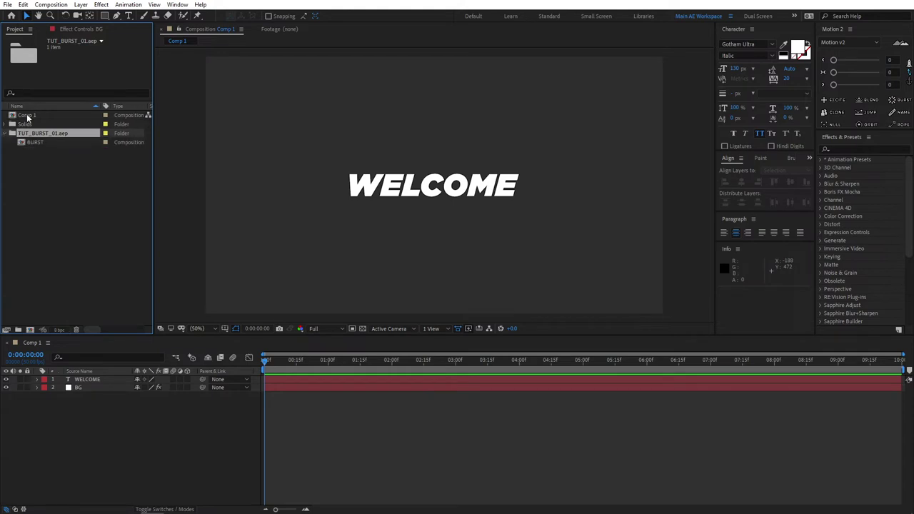
{"action": "left_click", "coordinate": [51, 189]}
{"action": "left_click", "coordinate": [6, 134]}
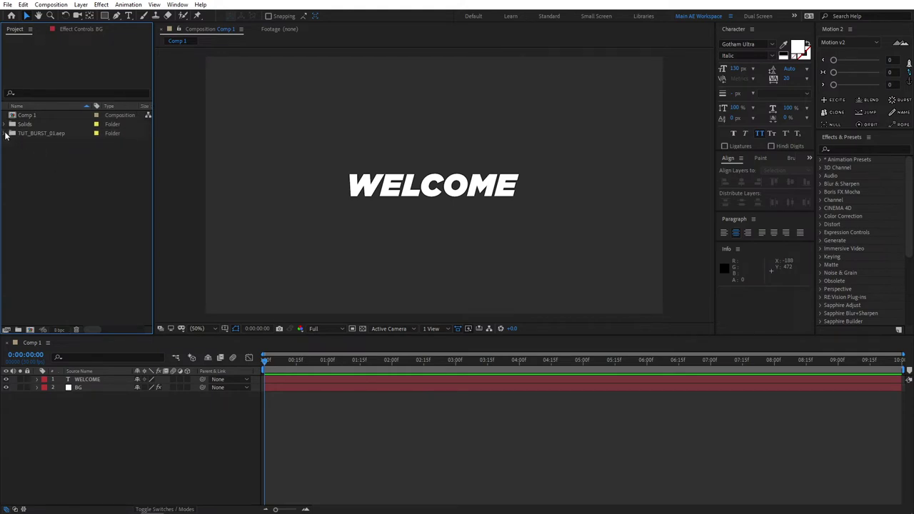
{"action": "left_click", "coordinate": [6, 134]}
{"action": "left_click", "coordinate": [36, 143]}
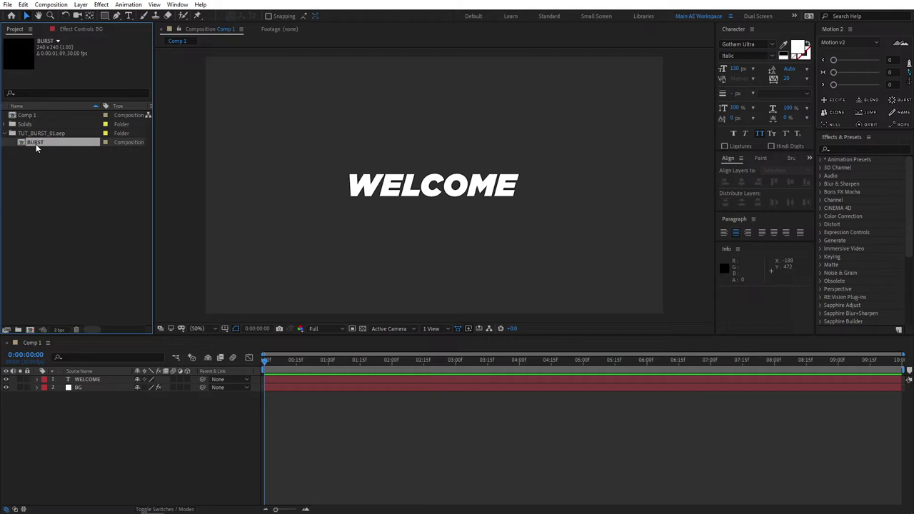
{"action": "left_click", "coordinate": [31, 168]}
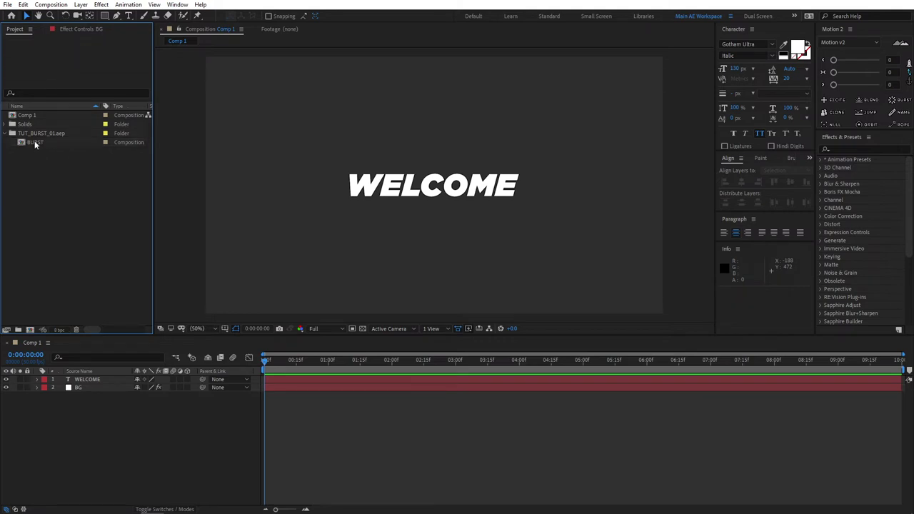
{"action": "left_click_drag", "start_coordinate": [35, 144], "coordinate": [72, 379]}
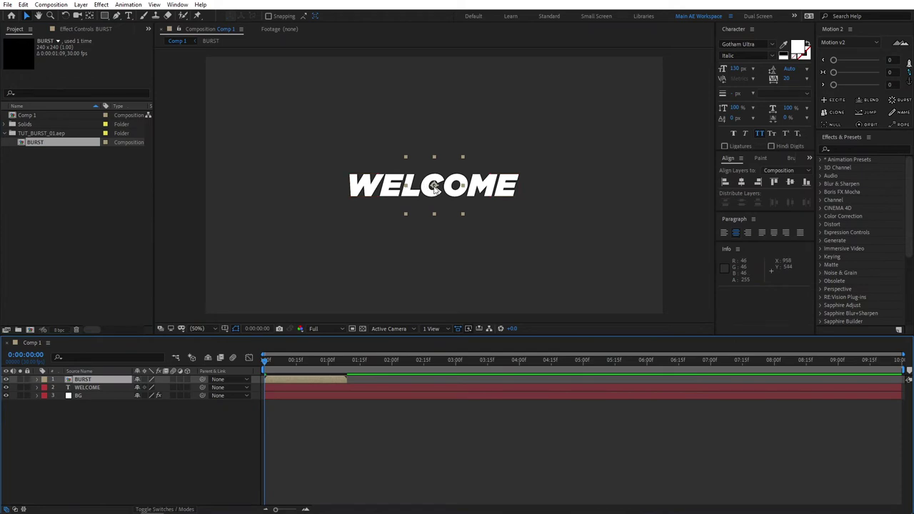
Step: Move the burst to the upper left of WELCOME, checking around frame 6
{"action": "left_click_drag", "start_coordinate": [266, 360], "coordinate": [310, 362]}
{"action": "left_click_drag", "start_coordinate": [435, 187], "coordinate": [326, 113]}
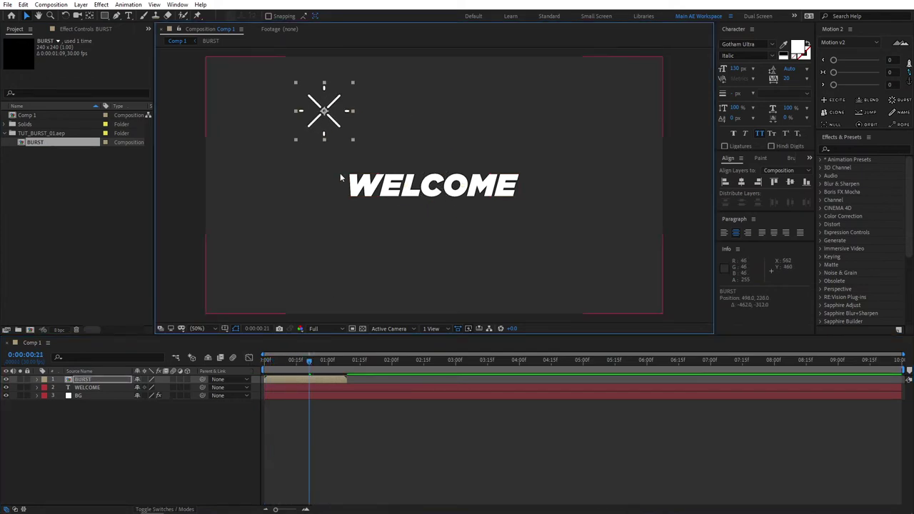
{"action": "left_click_drag", "start_coordinate": [310, 359], "coordinate": [278, 363]}
{"action": "left_click", "coordinate": [126, 451]}
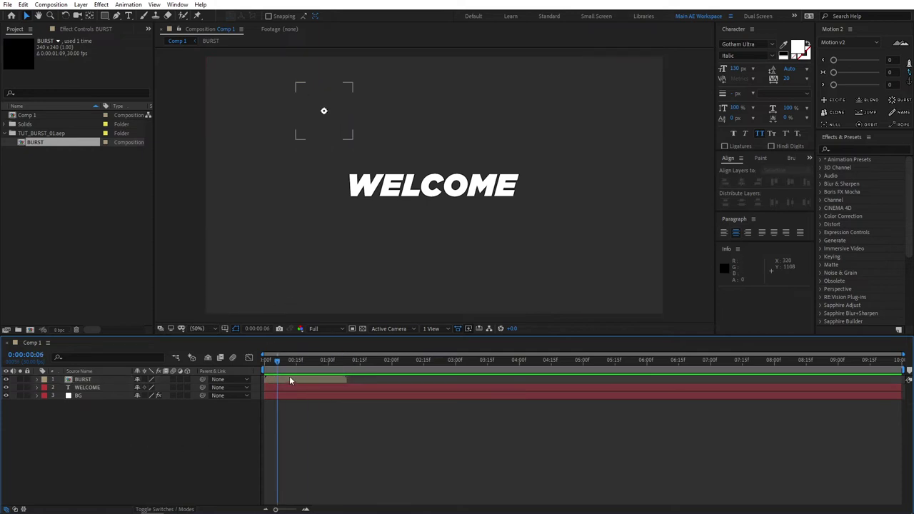
Step: Duplicate the BURST layer twice, moving a copy further right
{"action": "key", "text": "space"}
{"action": "left_click", "coordinate": [108, 379]}
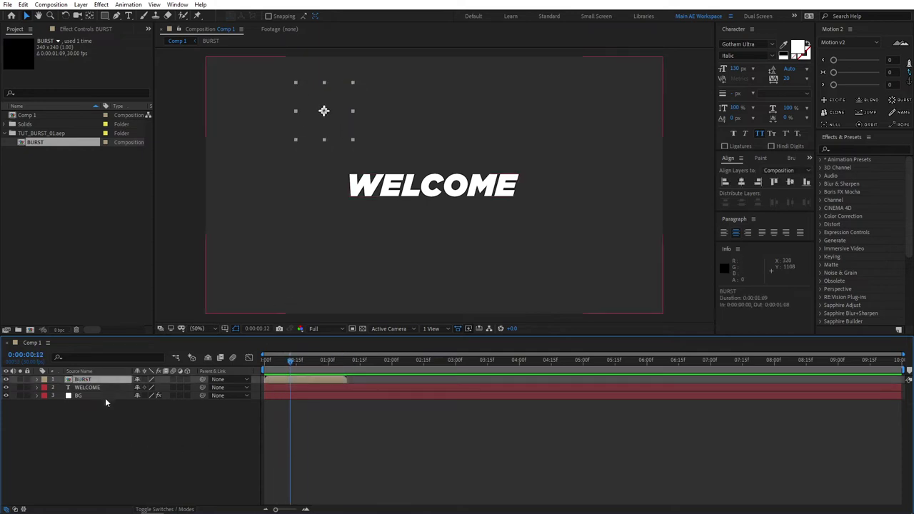
{"action": "key", "text": "ctrl+d"}
{"action": "left_click_drag", "start_coordinate": [311, 121], "coordinate": [268, 184]}
{"action": "key", "text": "ctrl+d"}
{"action": "key", "text": "ctrl+d"}
{"action": "key", "text": "ctrl+d"}
{"action": "key", "text": "ctrl+d"}
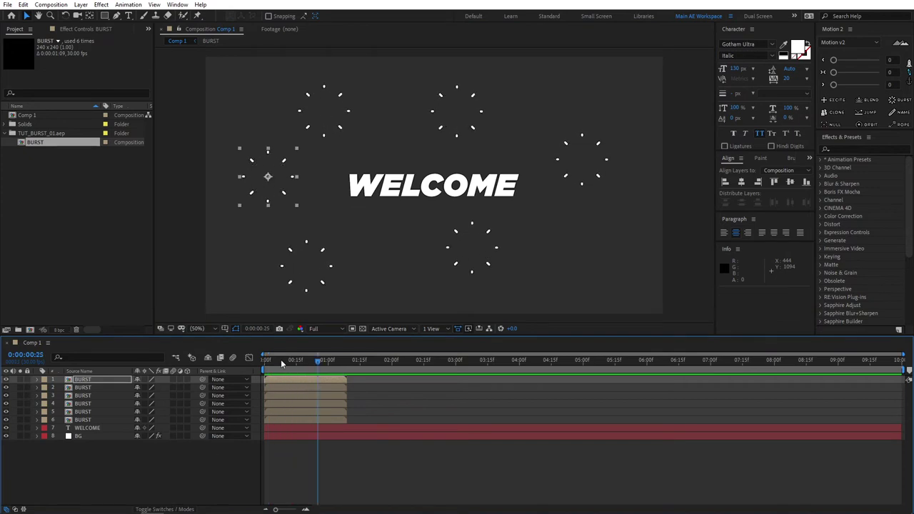
Step: Slide several burst layers later on the timeline and preview the staggered timing
{"action": "left_click_drag", "start_coordinate": [281, 359], "coordinate": [341, 394]}
{"action": "left_click", "coordinate": [310, 360]}
{"action": "left_click_drag", "start_coordinate": [286, 411], "coordinate": [317, 411]}
{"action": "left_click_drag", "start_coordinate": [285, 419], "coordinate": [296, 419]}
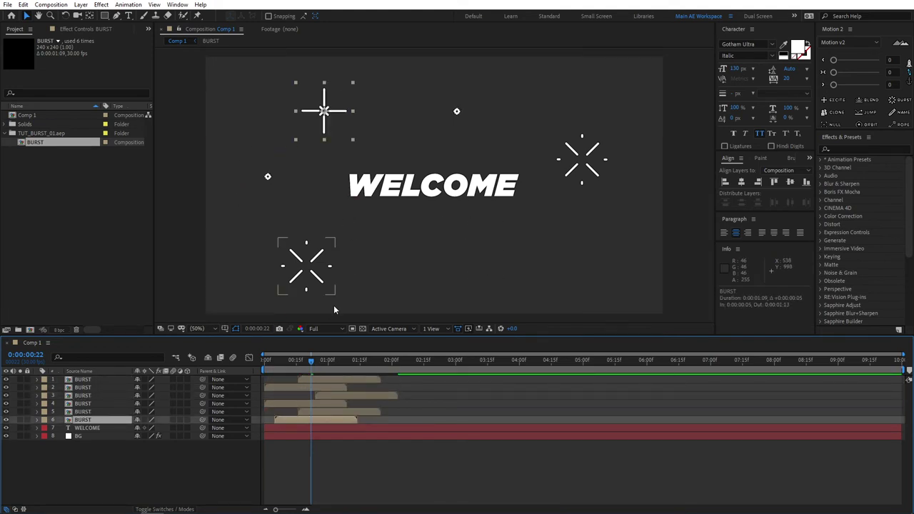
{"action": "left_click", "coordinate": [308, 361]}
{"action": "left_click_drag", "start_coordinate": [316, 365], "coordinate": [271, 363]}
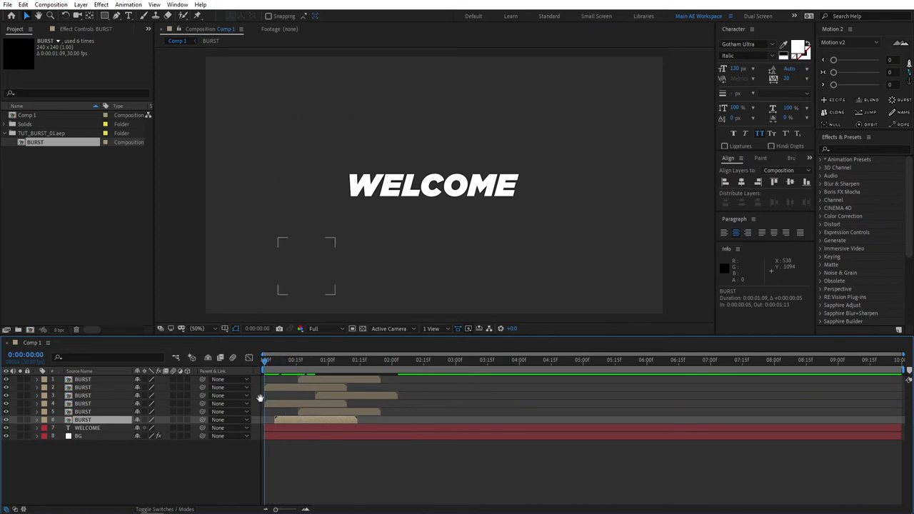
{"action": "key", "text": "space"}
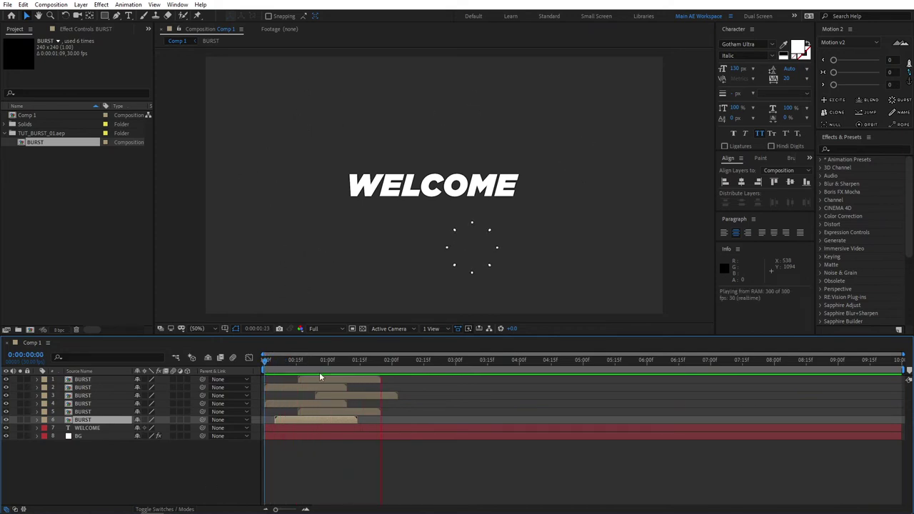
{"action": "key", "text": "space"}
Step: Select all six BURST layers in the timeline
{"action": "left_click", "coordinate": [122, 439]}
{"action": "left_click", "coordinate": [98, 380]}
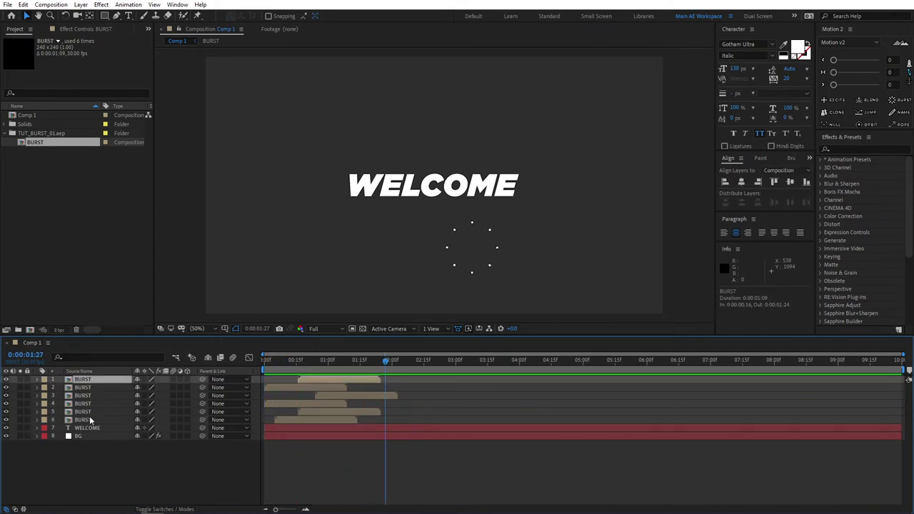
{"action": "left_click", "coordinate": [91, 419], "text": "shift"}
Step: Duplicate the six BURST layers, shift the copies later, and preview all twelve bursts
{"action": "key", "text": "ctrl+d"}
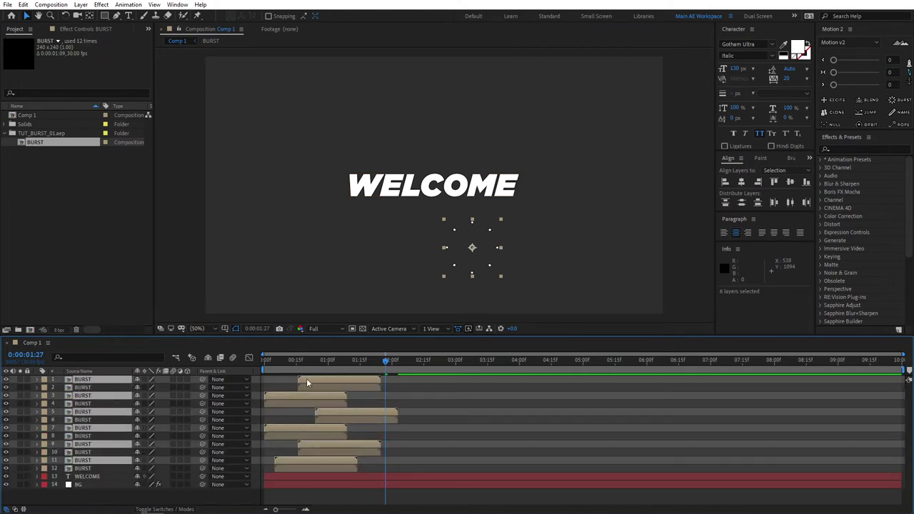
{"action": "left_click_drag", "start_coordinate": [300, 394], "coordinate": [387, 395]}
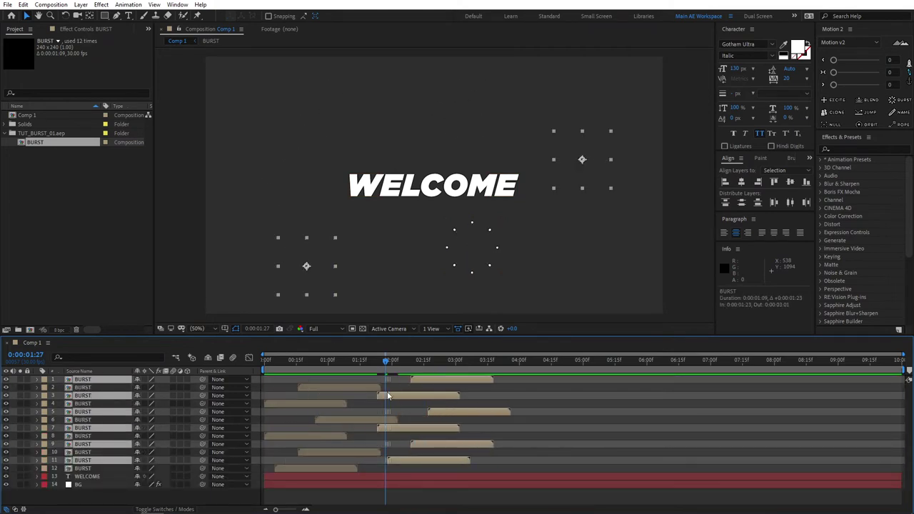
{"action": "left_click_drag", "start_coordinate": [389, 361], "coordinate": [254, 370]}
{"action": "left_click", "coordinate": [246, 495]}
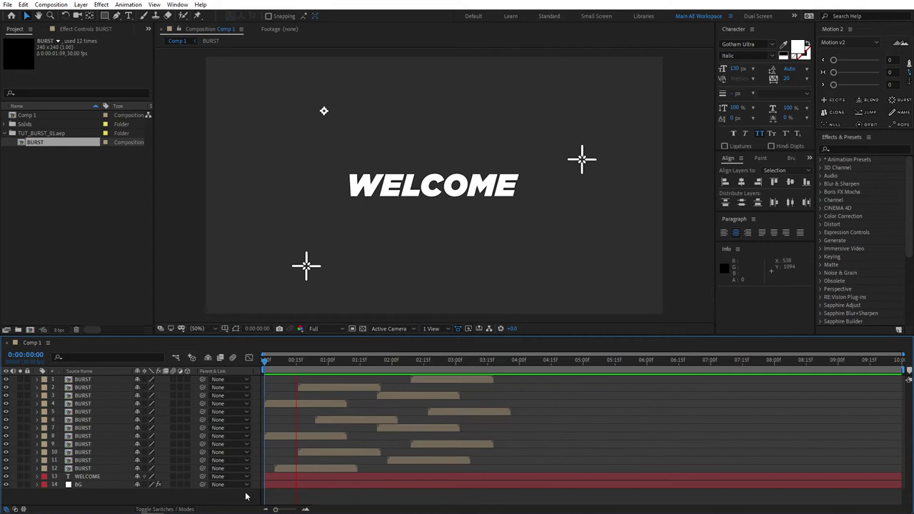
{"action": "key", "text": "space"}
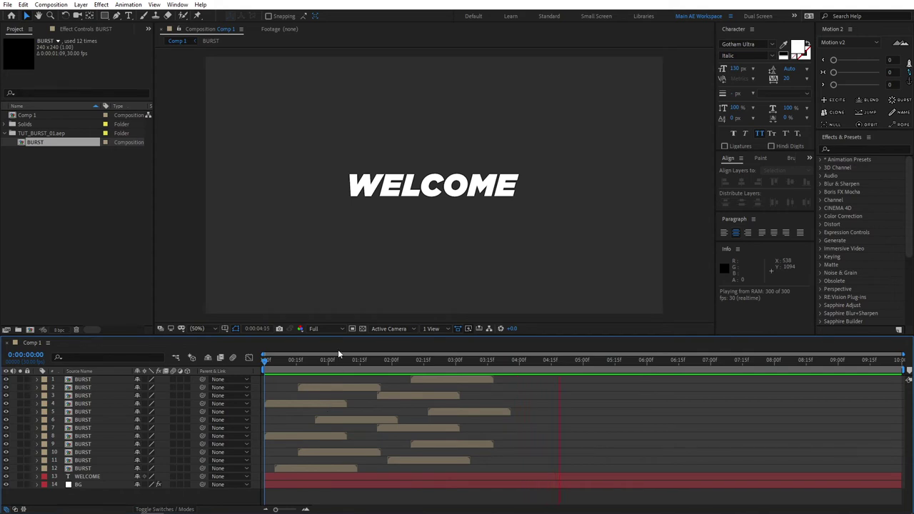
{"action": "key", "text": "space"}
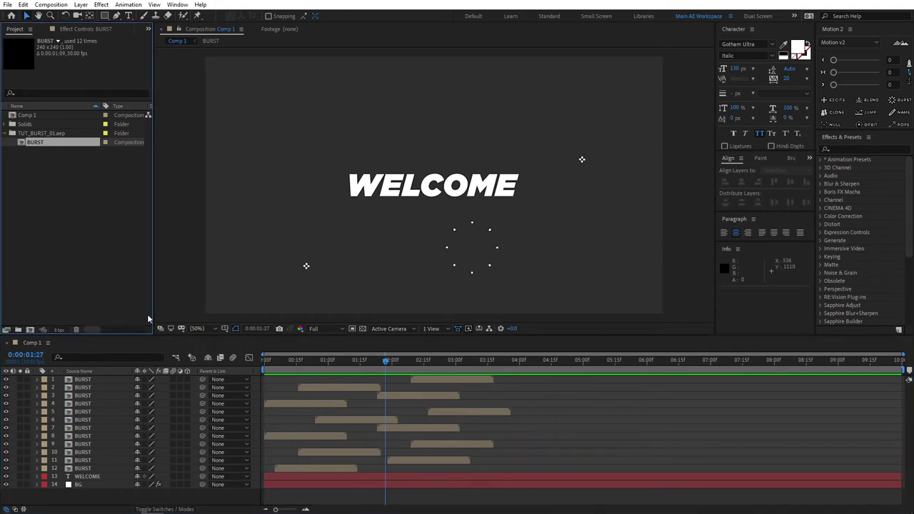
Step: Select the BURST comp item in the Project panel and scrub back to an earlier burst frame
{"action": "left_click", "coordinate": [91, 228]}
{"action": "left_click", "coordinate": [43, 143]}
{"action": "left_click", "coordinate": [41, 168]}
{"action": "left_click", "coordinate": [31, 141]}
{"action": "left_click", "coordinate": [66, 212]}
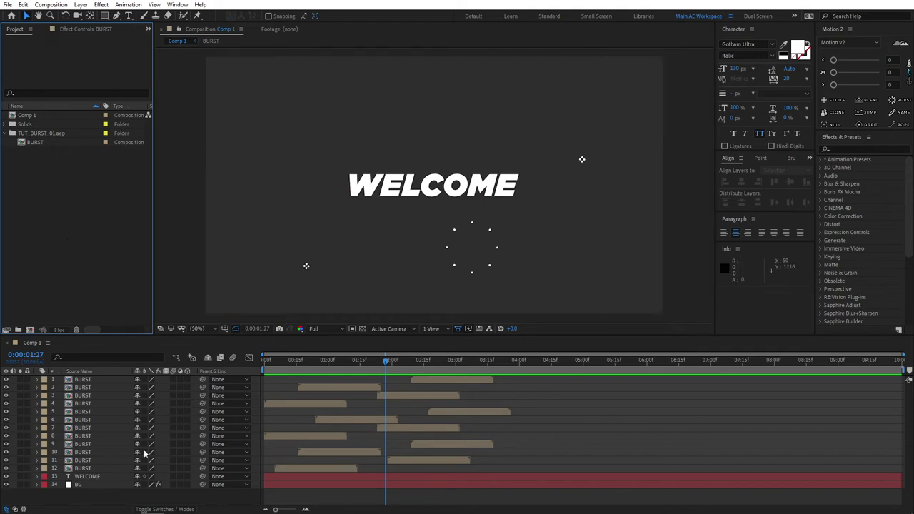
{"action": "left_click_drag", "start_coordinate": [387, 363], "coordinate": [340, 372]}
{"action": "left_click", "coordinate": [71, 191]}
{"action": "left_click", "coordinate": [77, 245]}
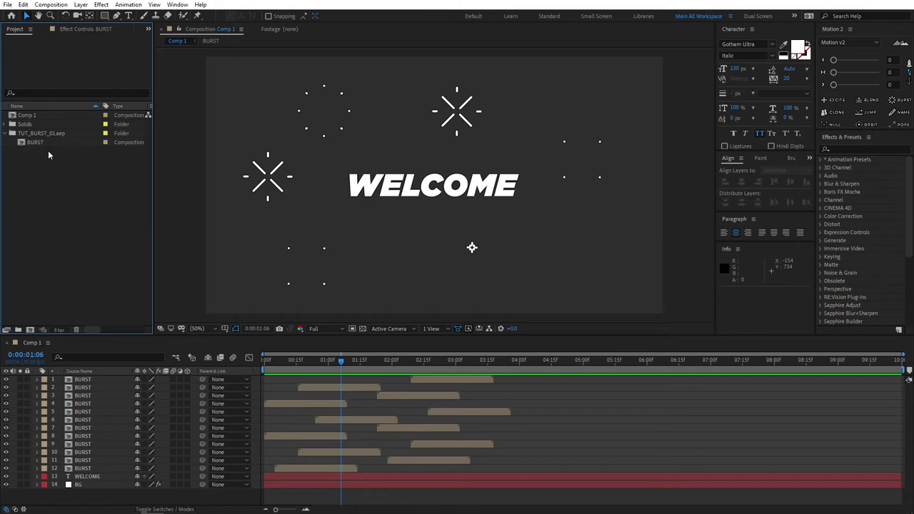
Step: Start Collect Files for Comp 1 and agree to save the project first
{"action": "left_click", "coordinate": [29, 117]}
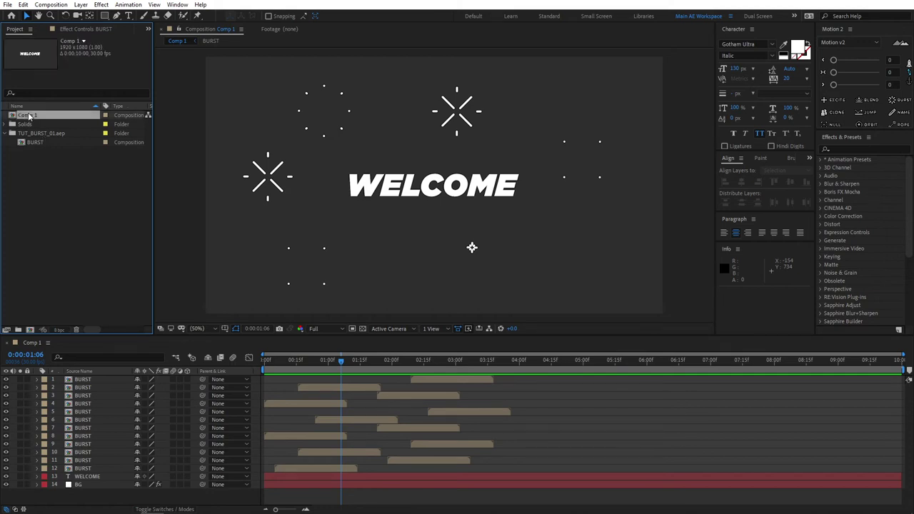
{"action": "left_click", "coordinate": [7, 4]}
{"action": "mouse_move", "coordinate": [128, 237]}
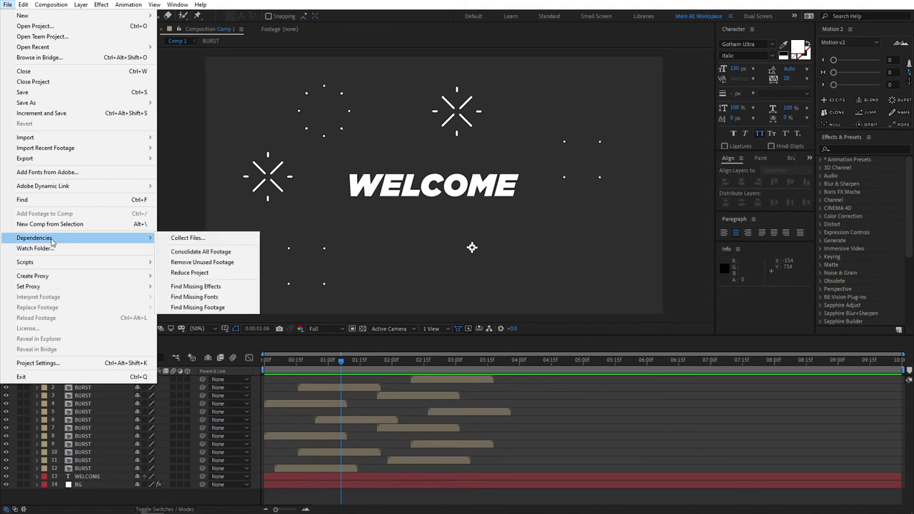
{"action": "left_click", "coordinate": [176, 243]}
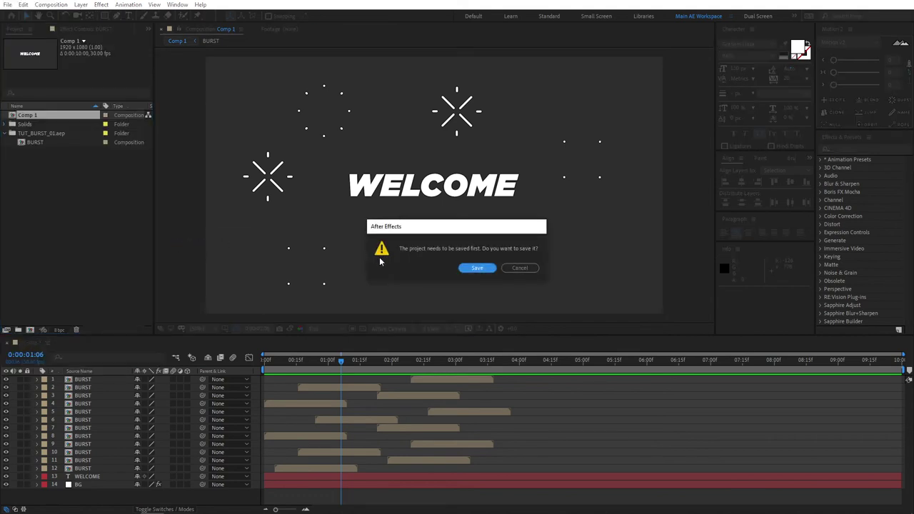
{"action": "left_click", "coordinate": [469, 268]}
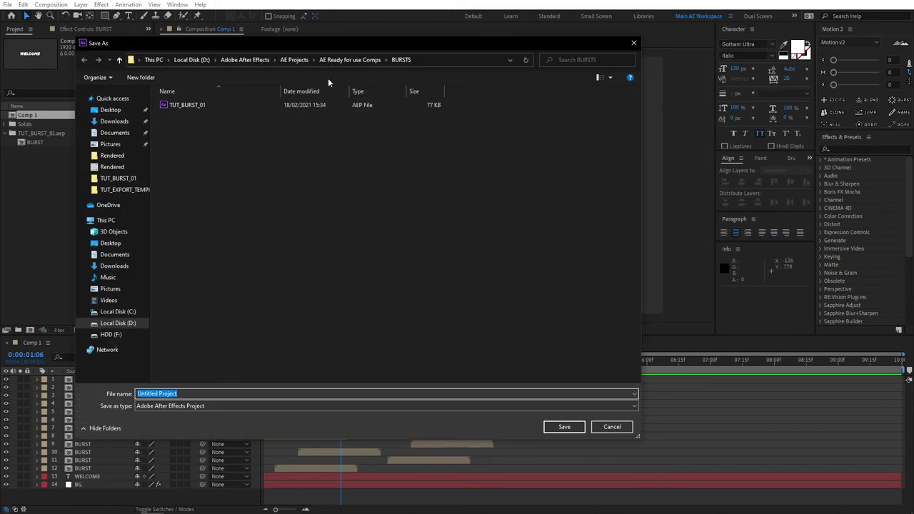
Step: Save the project as TEST1 in the AE Projects folder
{"action": "left_click", "coordinate": [298, 62]}
{"action": "scroll", "coordinate": [453, 287], "scroll_direction": "down", "scroll_amount": 5}
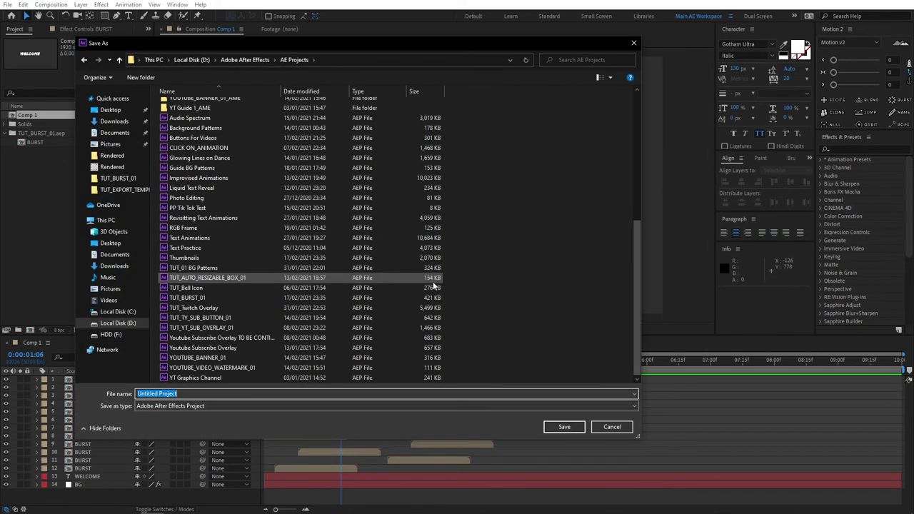
{"action": "scroll", "coordinate": [452, 282], "scroll_direction": "down", "scroll_amount": 1}
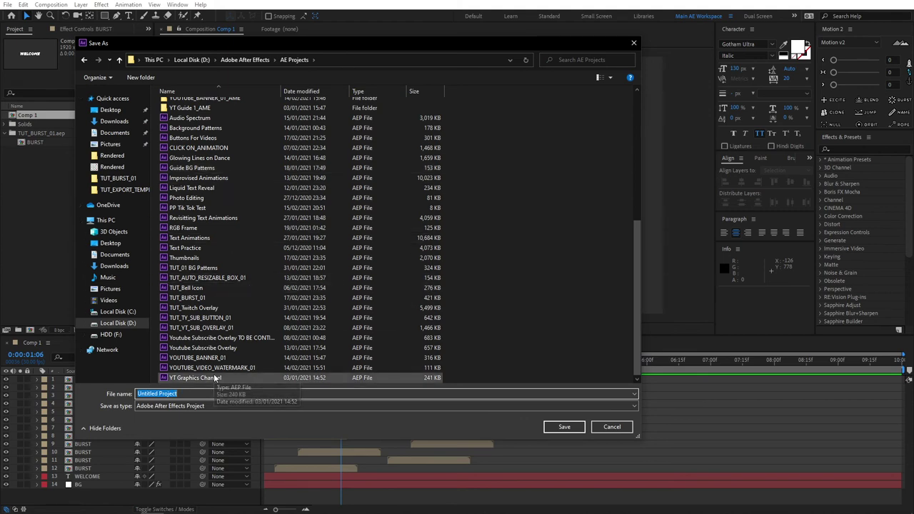
{"action": "type", "text": "TEST1"}
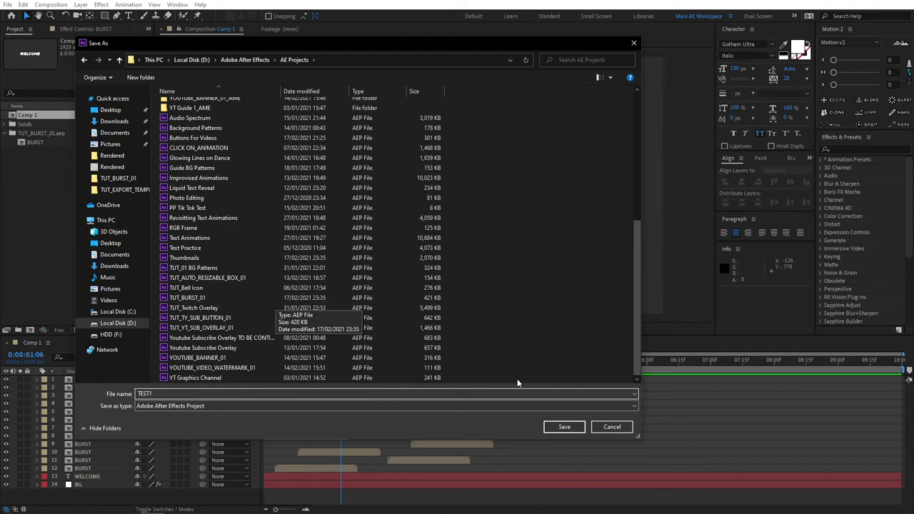
{"action": "left_click", "coordinate": [564, 426]}
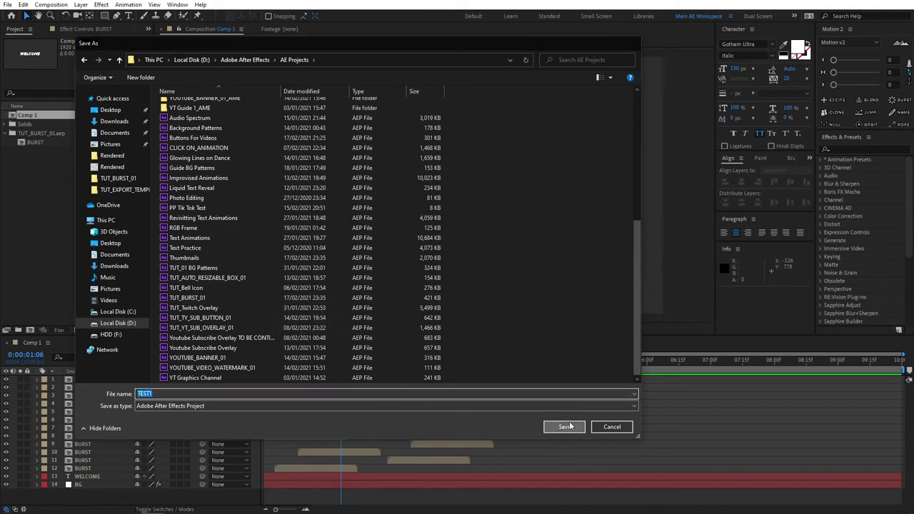
Step: Collect Comp 1's source files, keeping the collection limited to the selected comps
{"action": "left_click_drag", "start_coordinate": [311, 122], "coordinate": [415, 124]}
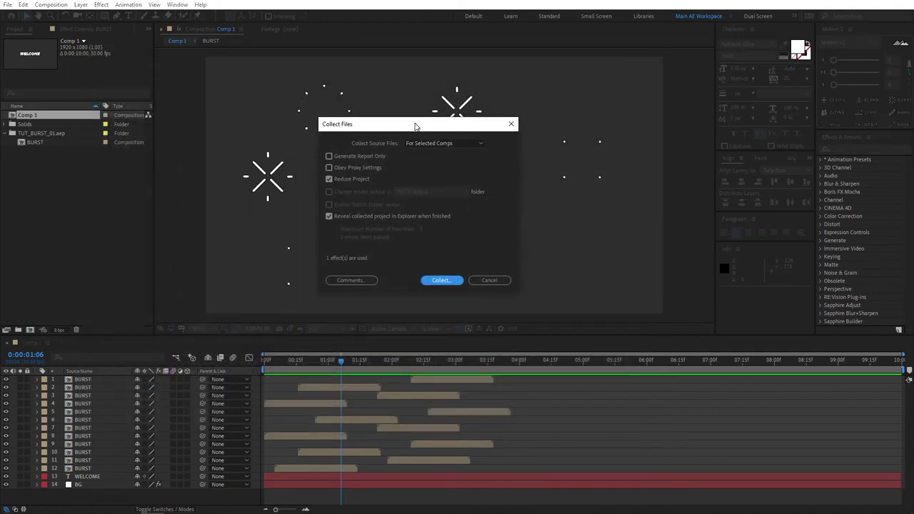
{"action": "left_click", "coordinate": [440, 143]}
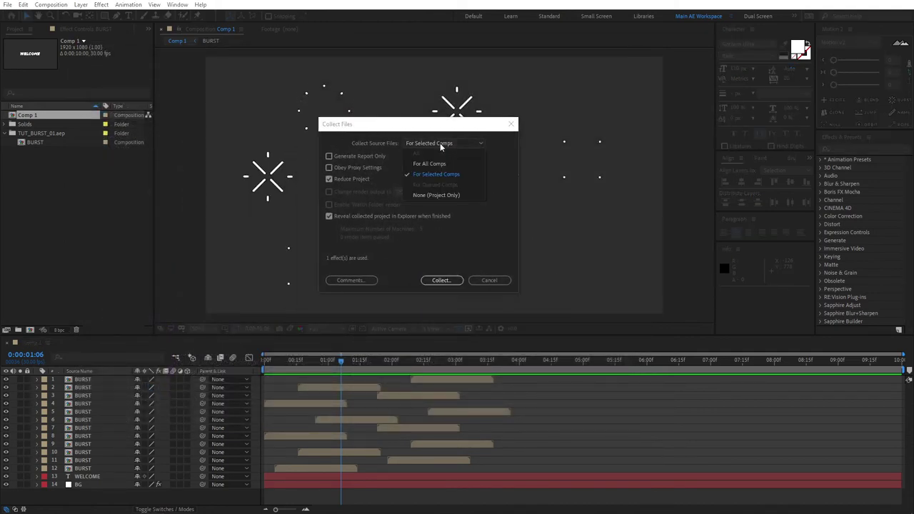
{"action": "left_click", "coordinate": [428, 172]}
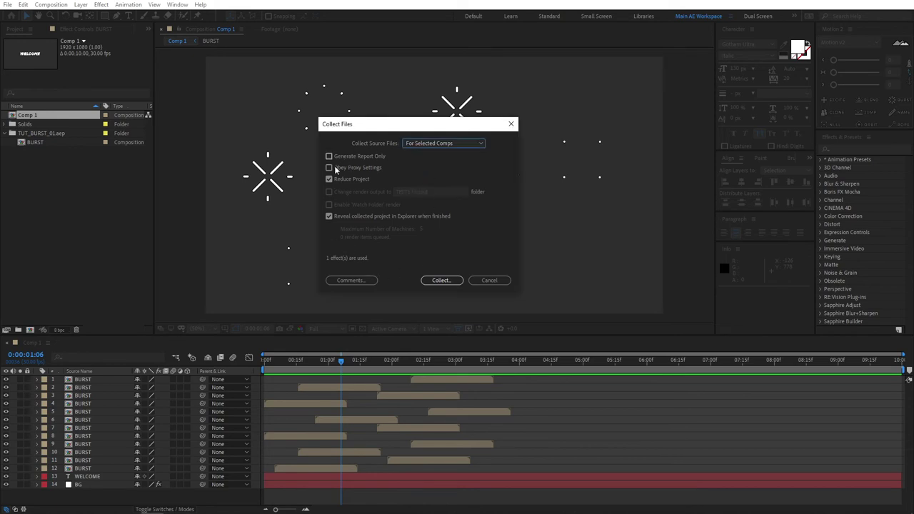
{"action": "left_click", "coordinate": [441, 280]}
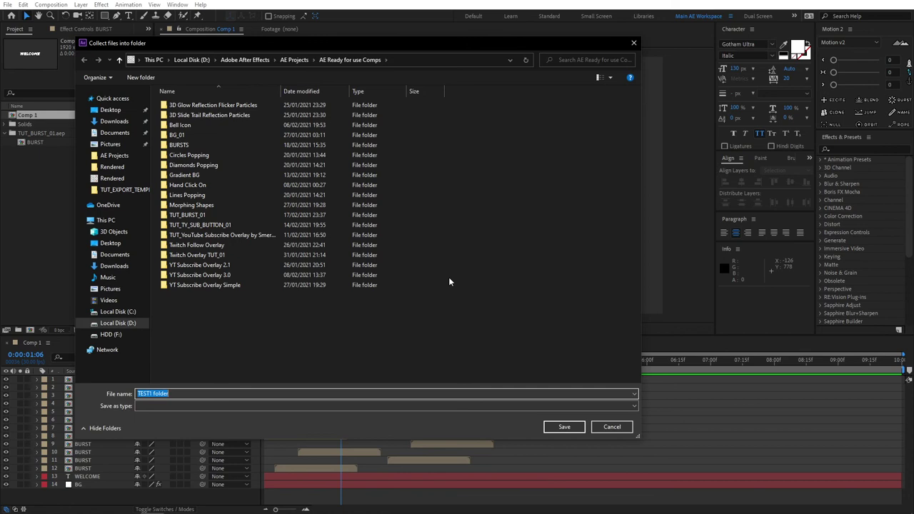
Step: Name the collection folder TEST1 and save it in AE Ready for use Comps
{"action": "left_click", "coordinate": [193, 396]}
{"action": "left_click_drag", "start_coordinate": [178, 394], "coordinate": [153, 397]}
{"action": "key", "text": "BackSpace"}
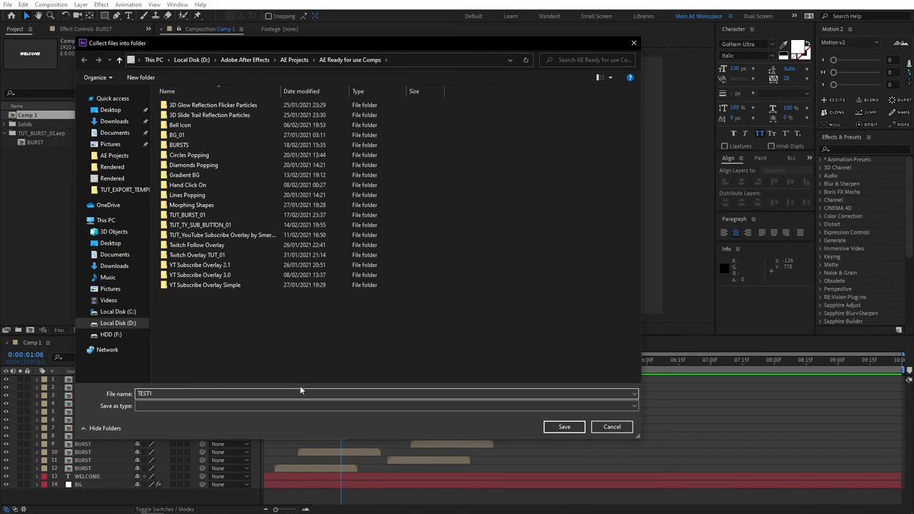
{"action": "left_click", "coordinate": [557, 427]}
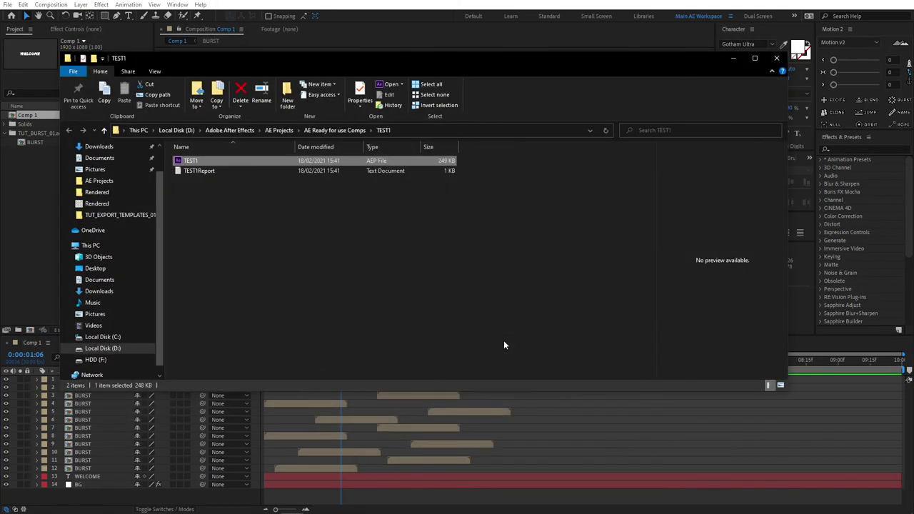
Step: Delete the TEST1Report file from the TEST1 folder
{"action": "left_click", "coordinate": [224, 214]}
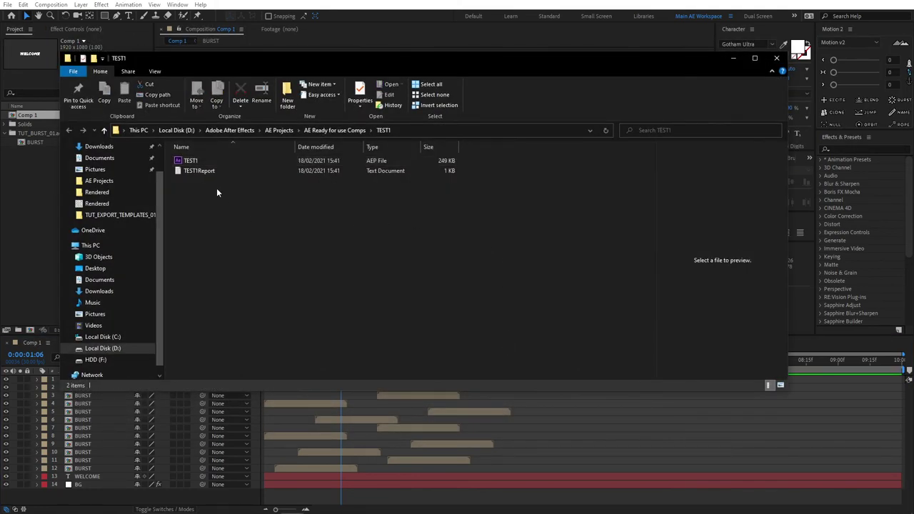
{"action": "left_click", "coordinate": [197, 171]}
{"action": "key", "text": "Delete"}
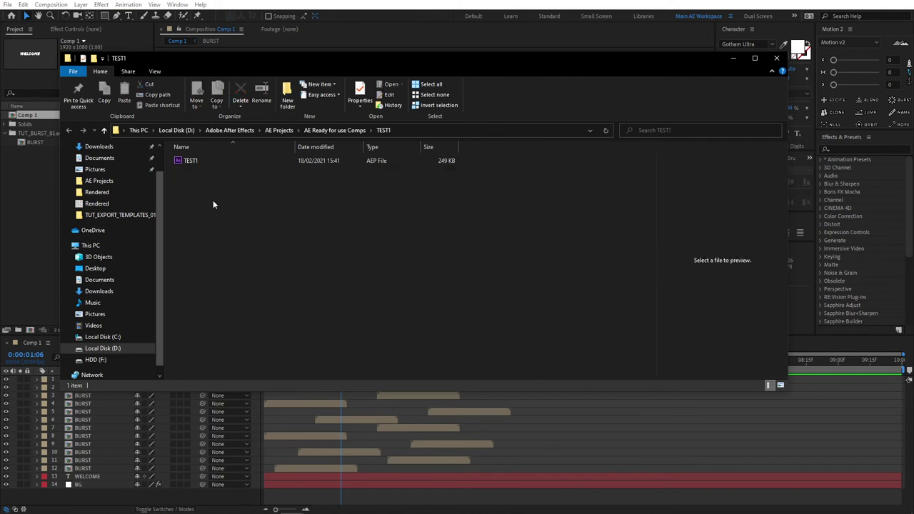
Step: Go back to AE Ready for use Comps and open TEST1.aep from the TEST1 folder
{"action": "left_click", "coordinate": [335, 129]}
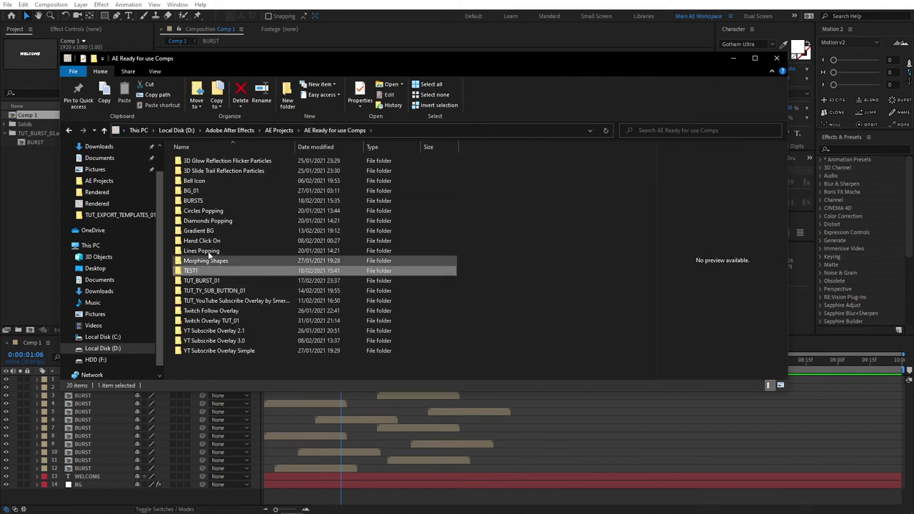
{"action": "left_click", "coordinate": [194, 205]}
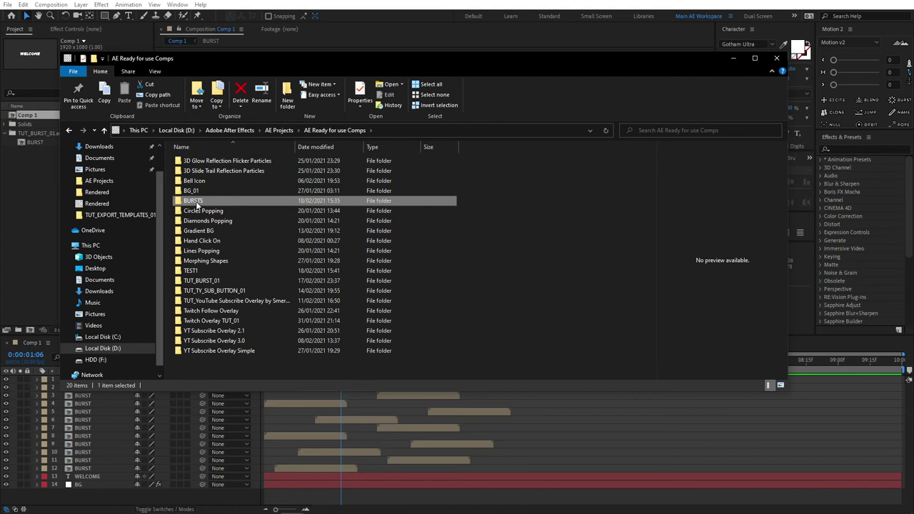
{"action": "left_click", "coordinate": [204, 270]}
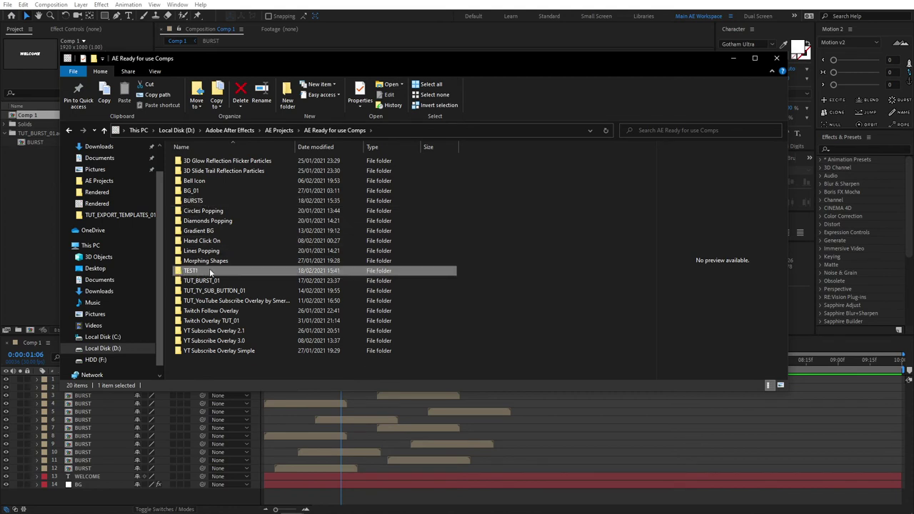
{"action": "double_click", "coordinate": [203, 271]}
{"action": "double_click", "coordinate": [198, 161]}
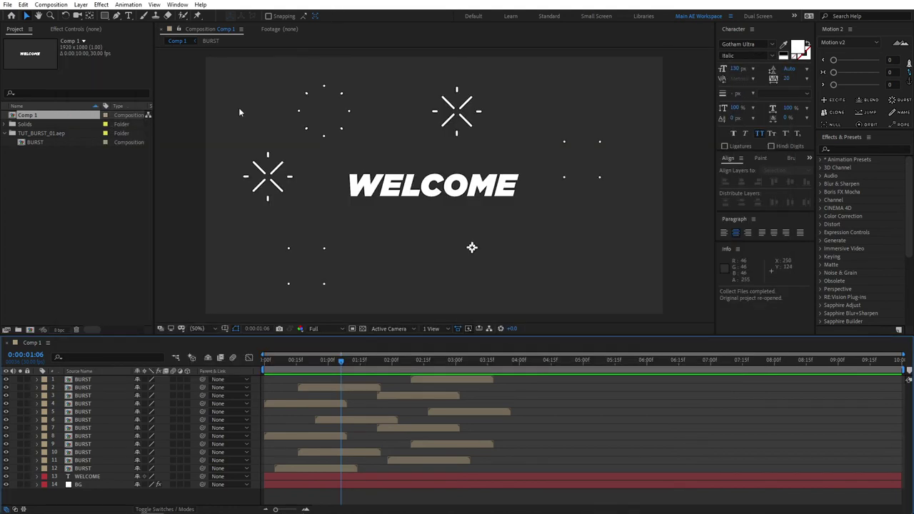
Step: Start a new empty project in After Effects
{"action": "left_click", "coordinate": [7, 4]}
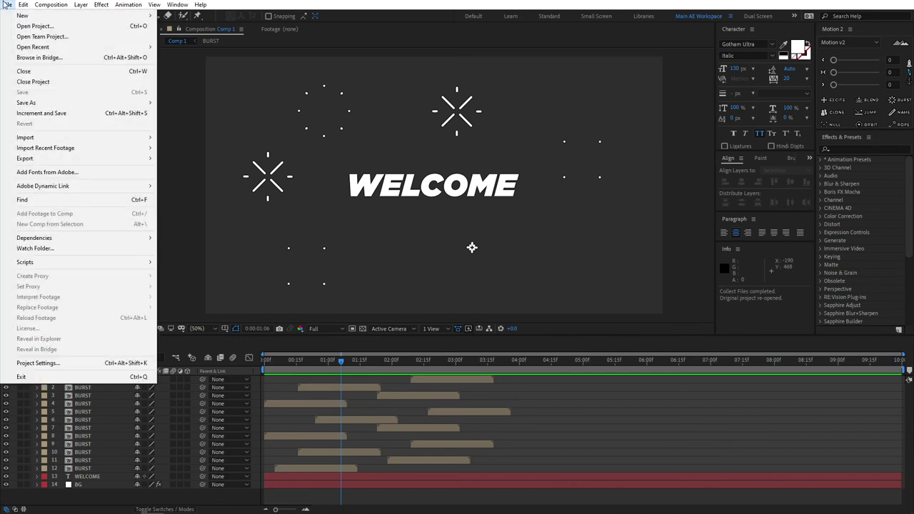
{"action": "mouse_move", "coordinate": [24, 5]}
{"action": "mouse_move", "coordinate": [94, 16]}
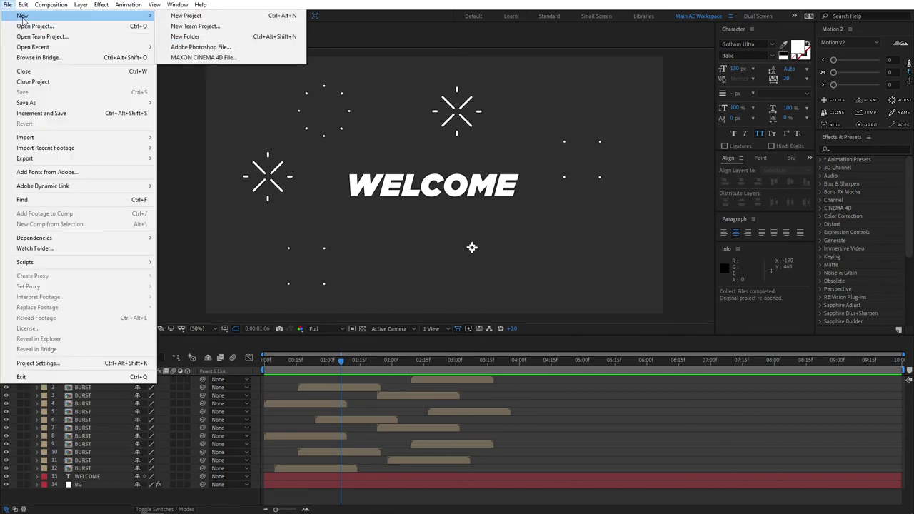
{"action": "left_click", "coordinate": [186, 15]}
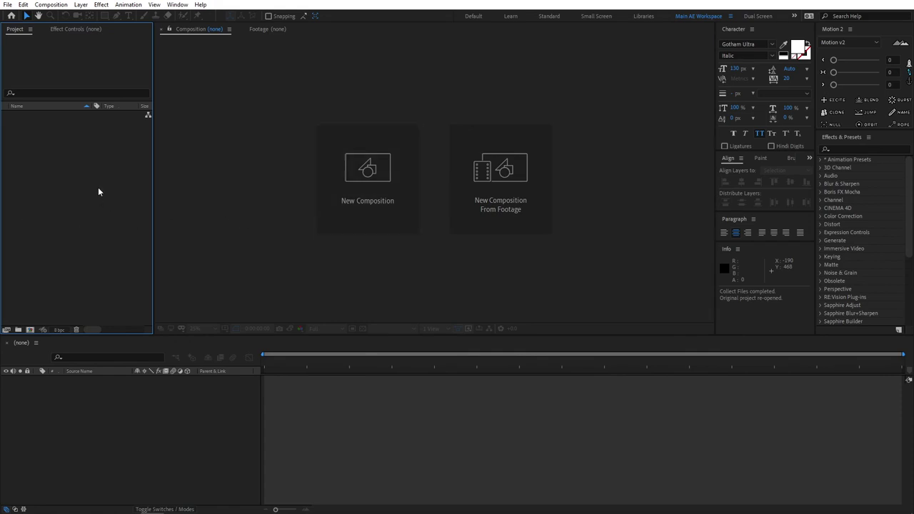
Step: Import TEST1.aep from the TEST1 folder into the Project panel
{"action": "right_click", "coordinate": [74, 205]}
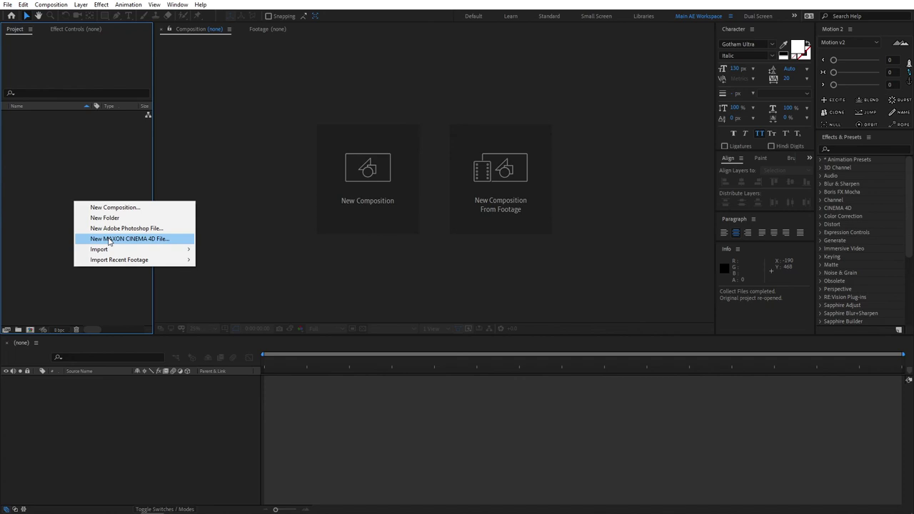
{"action": "mouse_move", "coordinate": [106, 249]}
{"action": "left_click", "coordinate": [209, 248]}
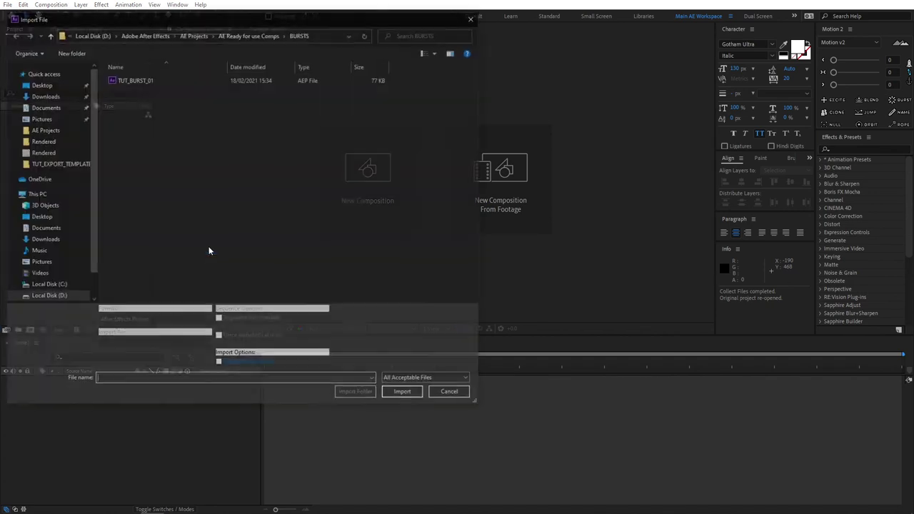
{"action": "left_click", "coordinate": [221, 34]}
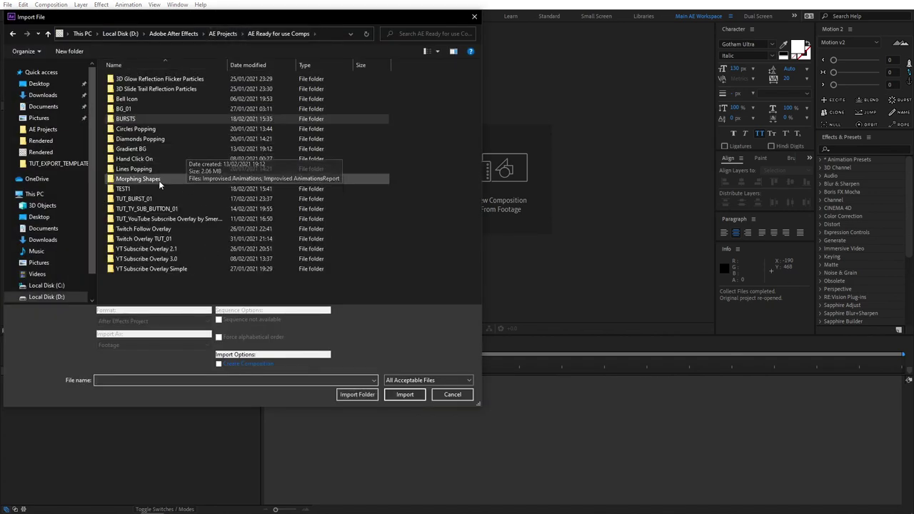
{"action": "double_click", "coordinate": [121, 187]}
{"action": "left_click", "coordinate": [121, 79]}
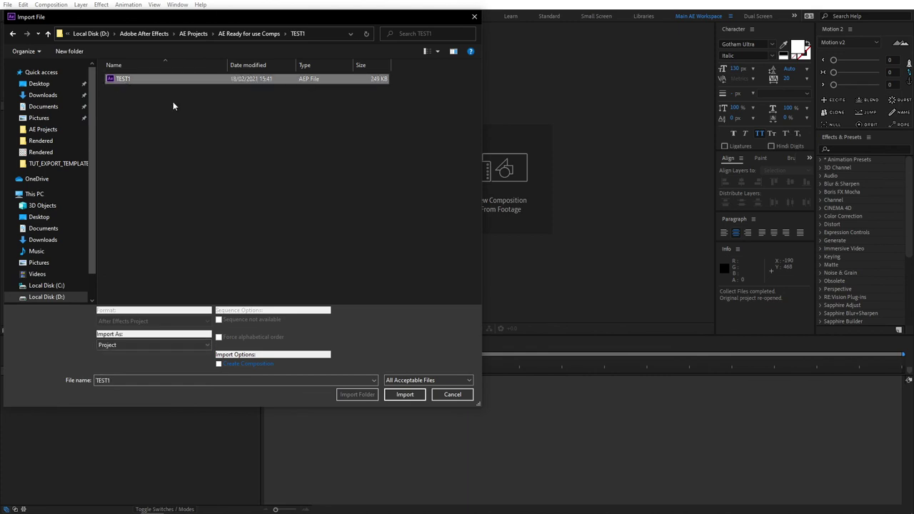
{"action": "left_click", "coordinate": [404, 394]}
Step: Expand the TEST1.aep and Solids folders and select Comp 1
{"action": "left_click", "coordinate": [34, 145]}
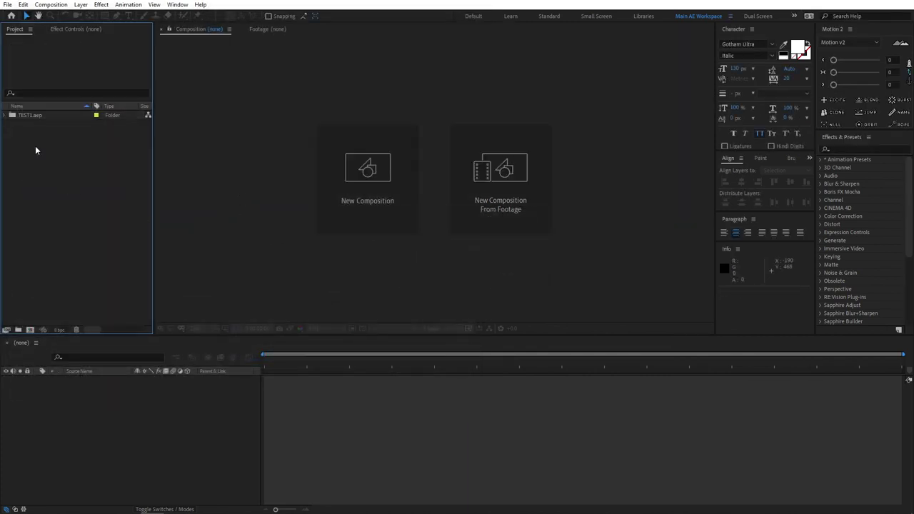
{"action": "left_click", "coordinate": [5, 115]}
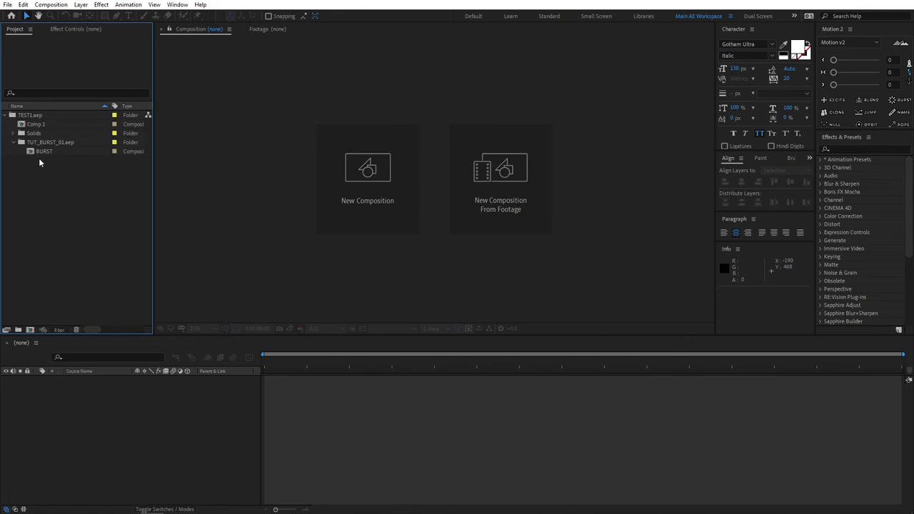
{"action": "left_click", "coordinate": [13, 133]}
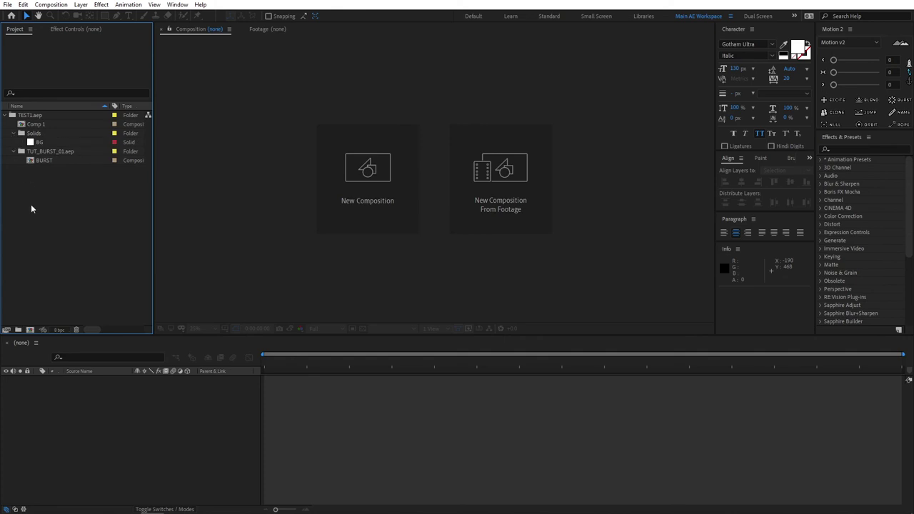
{"action": "left_click", "coordinate": [37, 125]}
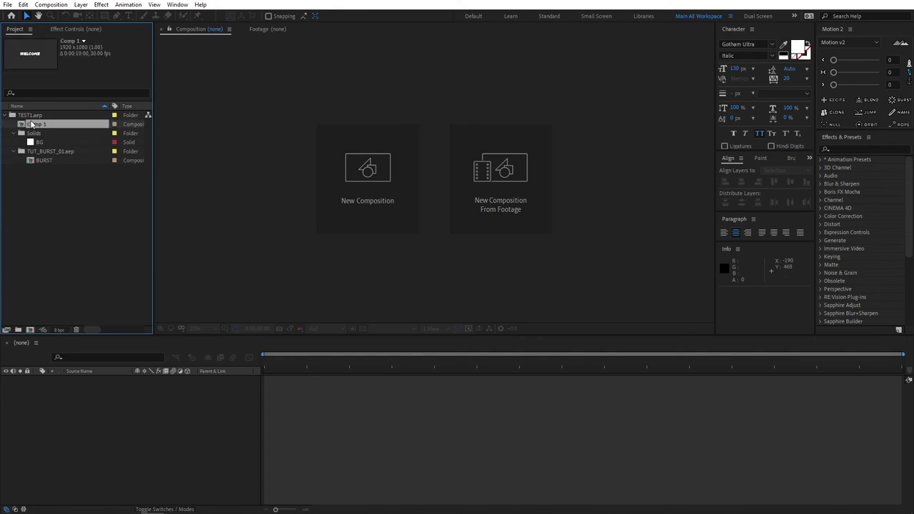
Step: Open Comp 1 and preview the burst animation twice
{"action": "double_click", "coordinate": [37, 127]}
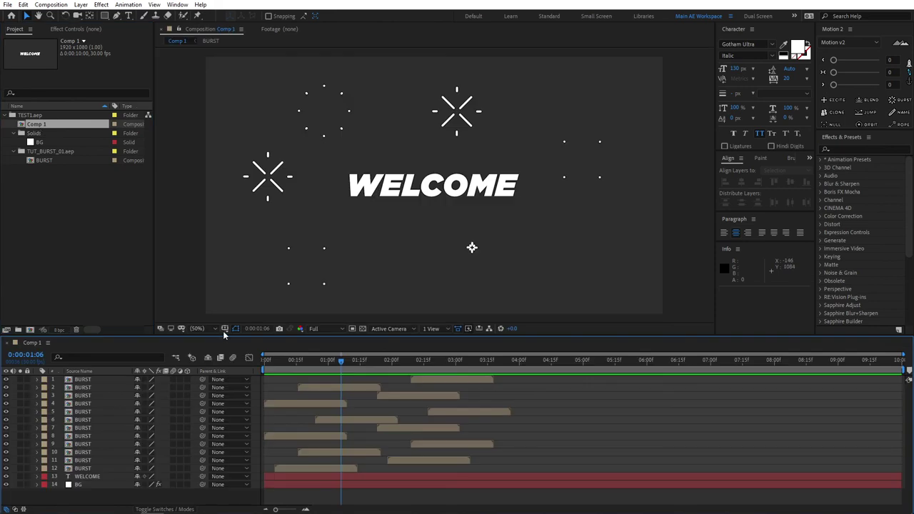
{"action": "left_click", "coordinate": [266, 361]}
{"action": "key", "text": "space"}
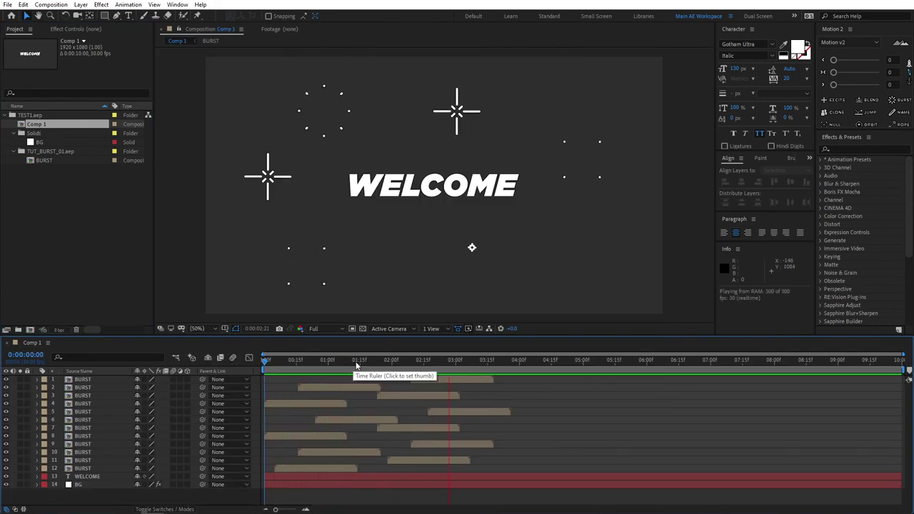
{"action": "mouse_move", "coordinate": [444, 361]}
{"action": "left_mouse_down"}
{"action": "mouse_move", "coordinate": [431, 361]}
{"action": "mouse_move", "coordinate": [456, 364]}
{"action": "mouse_move", "coordinate": [441, 364]}
{"action": "left_mouse_up"}
{"action": "left_click", "coordinate": [266, 362]}
{"action": "key", "text": "space"}
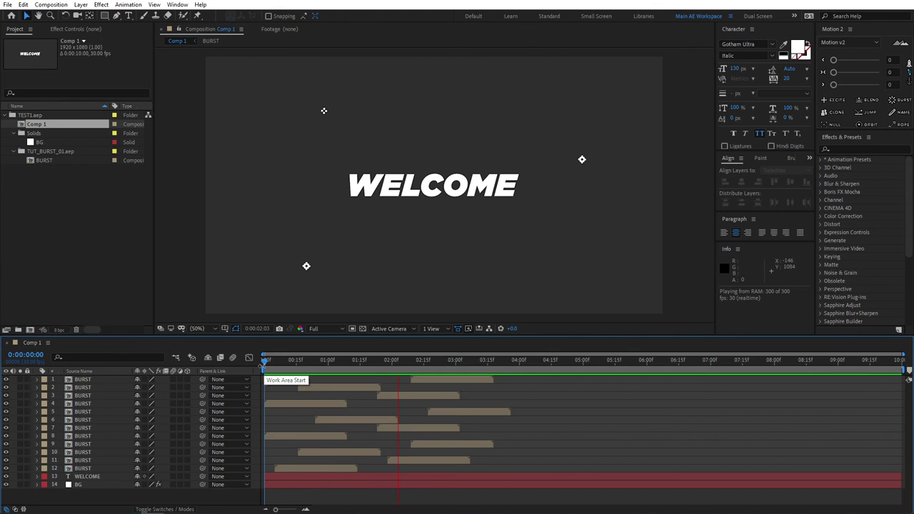
Step: End the work area at 0:00:03:17, preview it, then scrub back to 0:00:00:28
{"action": "left_click_drag", "start_coordinate": [502, 361], "coordinate": [495, 362]}
{"action": "key", "text": "n"}
{"action": "key", "text": "space"}
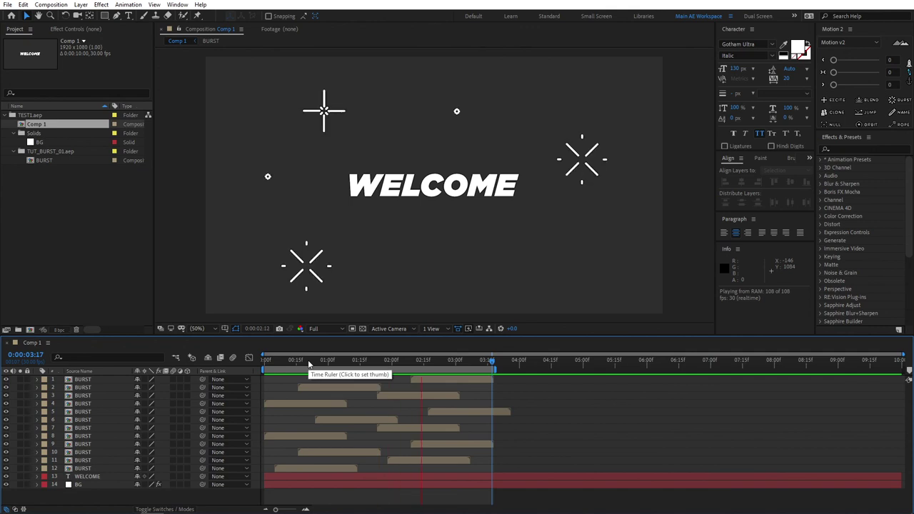
{"action": "key", "text": "space"}
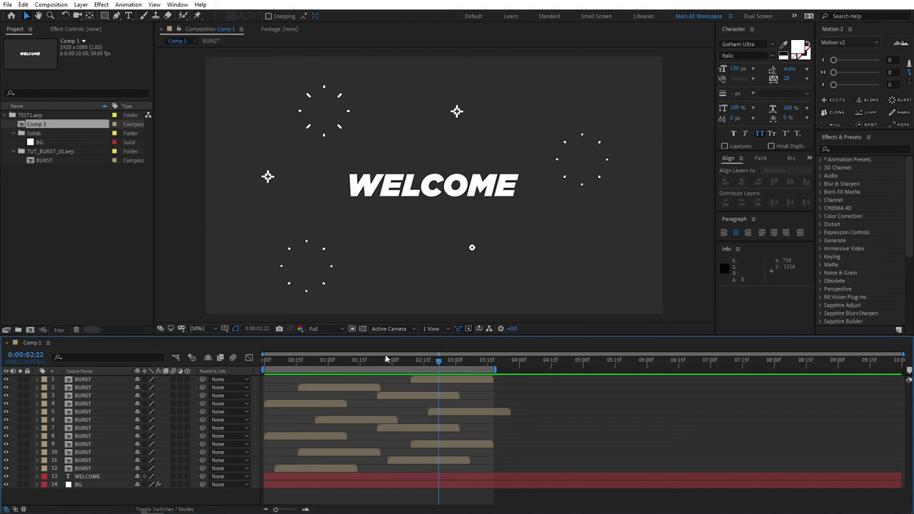
{"action": "left_click_drag", "start_coordinate": [385, 360], "coordinate": [339, 364]}
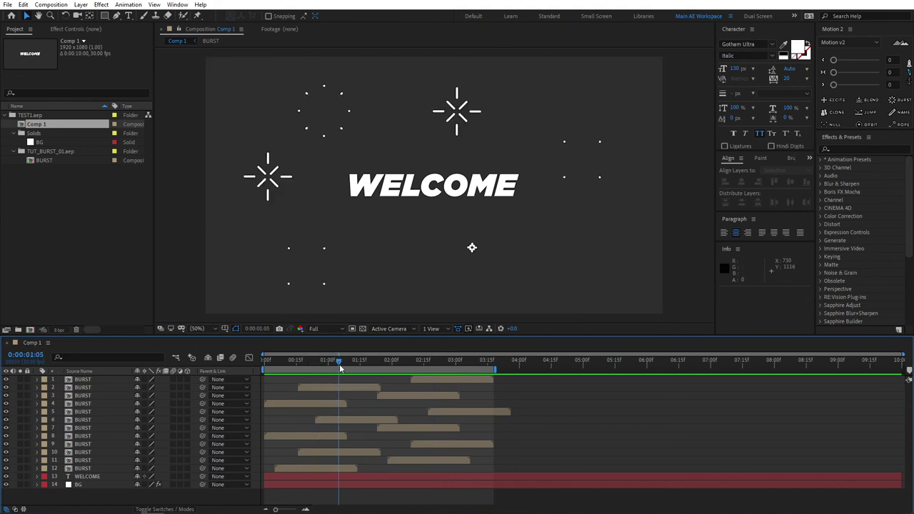
Step: Collapse TEST1.aep and scrub Comp 1 from 0:00:01:06 forward to 0:00:02:16
{"action": "left_click", "coordinate": [11, 115]}
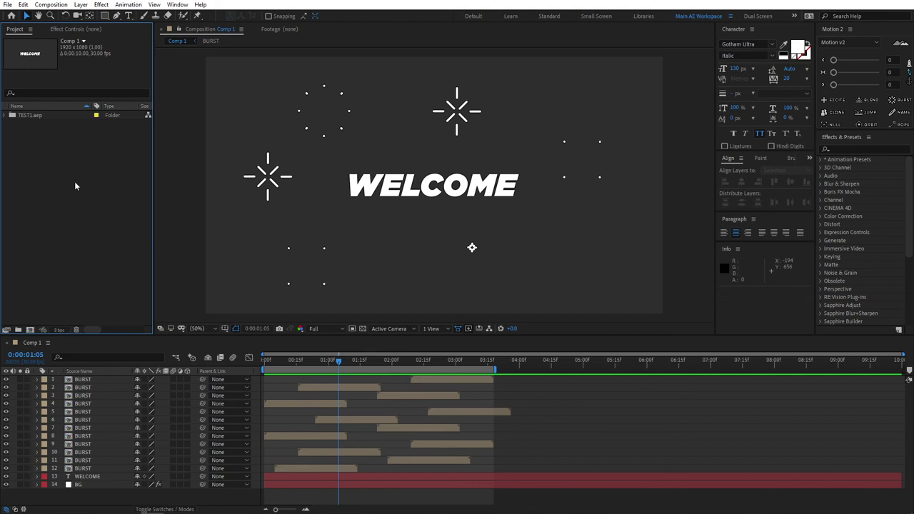
{"action": "left_click", "coordinate": [342, 362]}
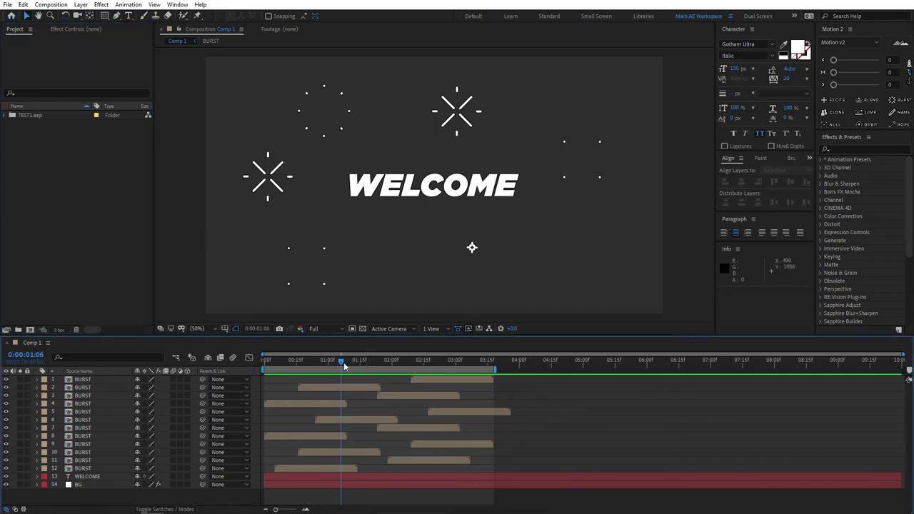
{"action": "left_click_drag", "start_coordinate": [343, 362], "coordinate": [366, 361]}
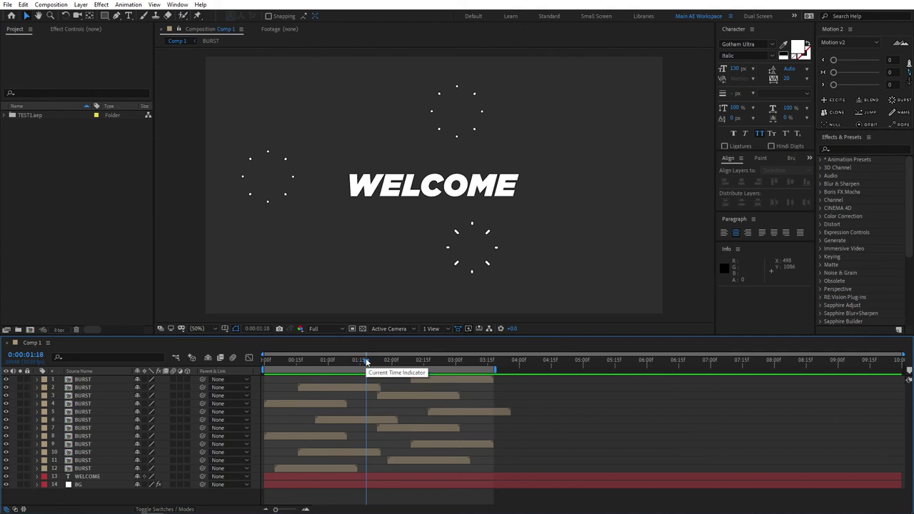
{"action": "left_click_drag", "start_coordinate": [366, 362], "coordinate": [427, 364]}
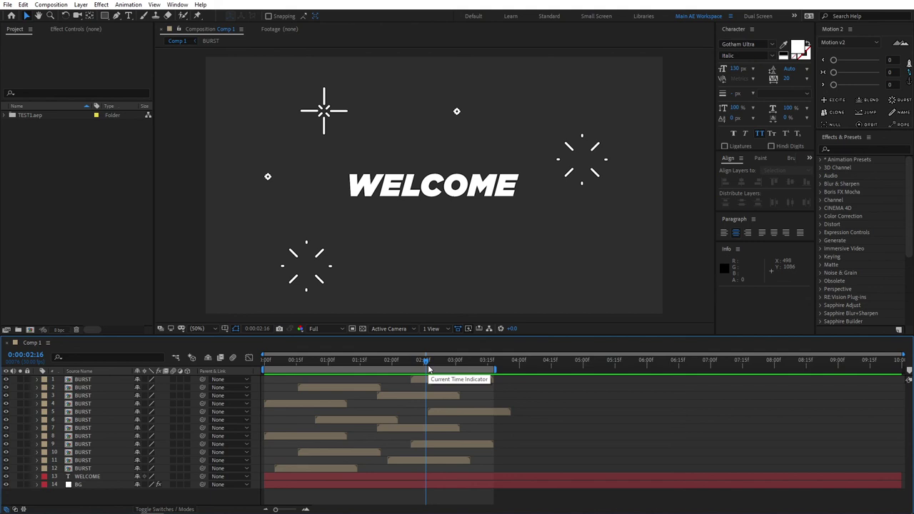